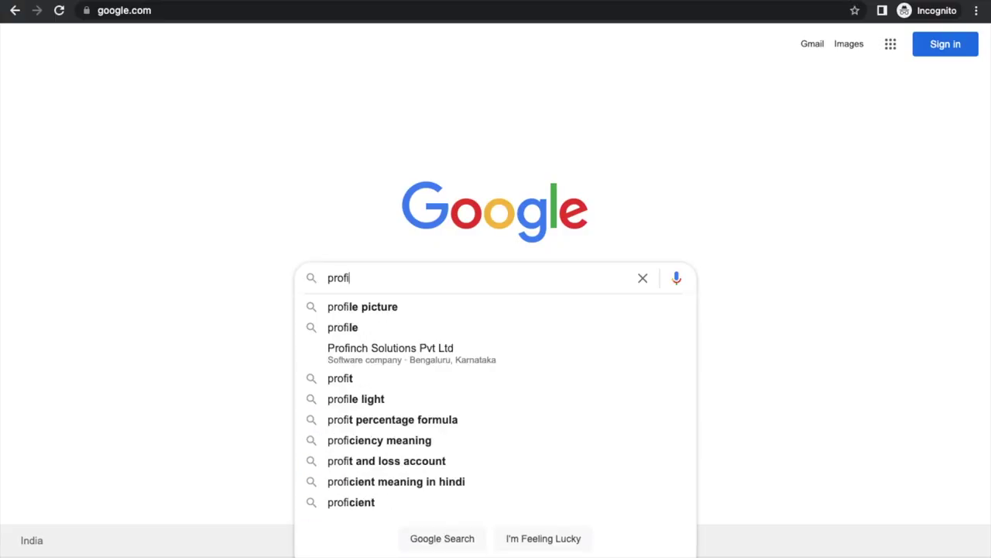
- Search Google for proficonf and open the official proficonf.com website
{"action": "type", "text": "conf"}
{"action": "key", "text": "Return"}
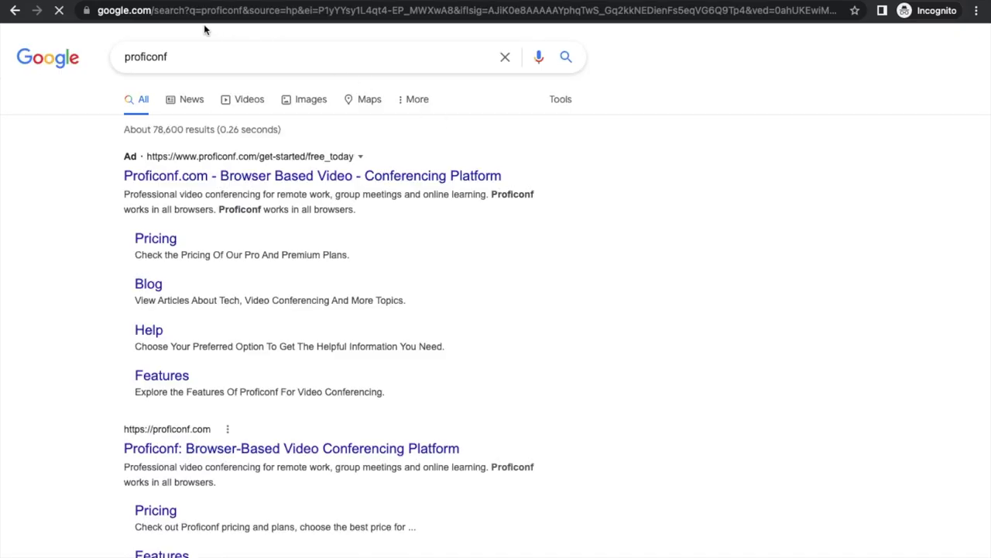
{"action": "scroll", "coordinate": [108, 242], "scroll_direction": "down", "scroll_amount": 3}
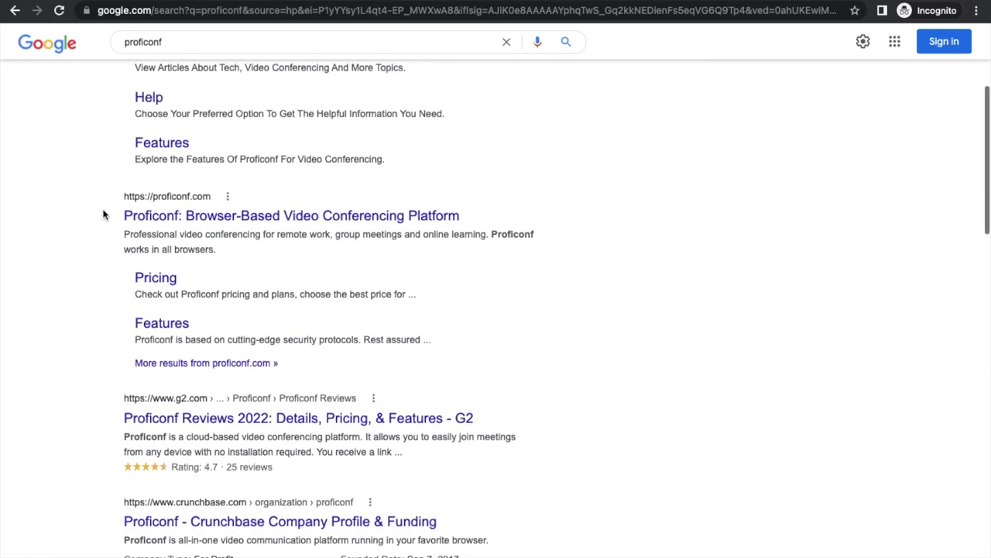
{"action": "left_click", "coordinate": [189, 219]}
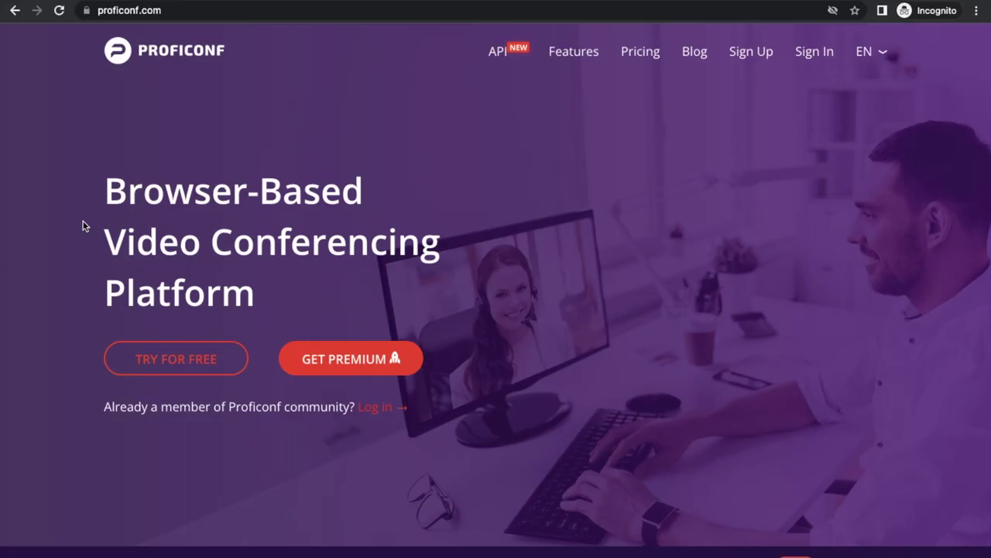
- Start the free Proficonf trial and sign up with a Google account
{"action": "scroll", "coordinate": [85, 225], "scroll_direction": "down", "scroll_amount": 1}
{"action": "scroll", "coordinate": [179, 301], "scroll_direction": "up", "scroll_amount": 1}
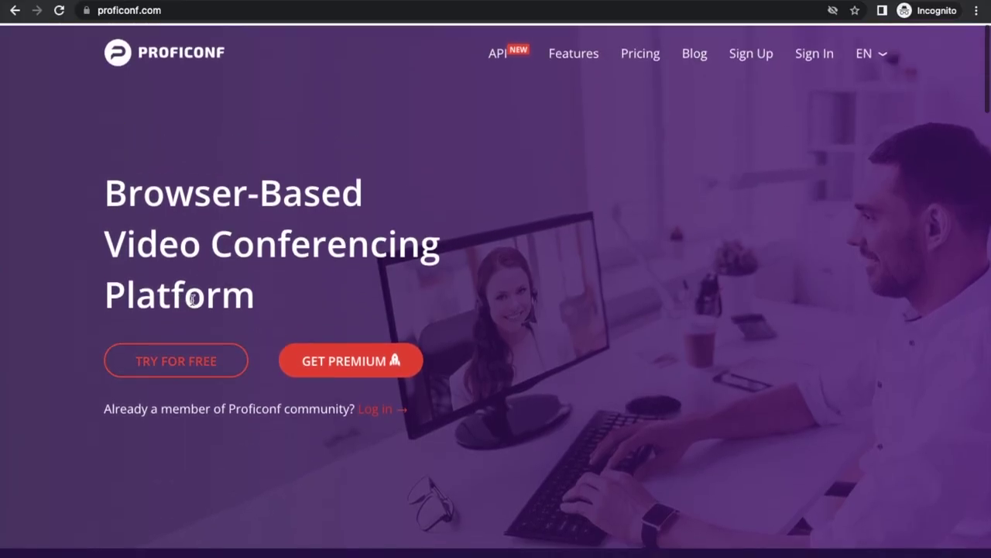
{"action": "left_click", "coordinate": [196, 365]}
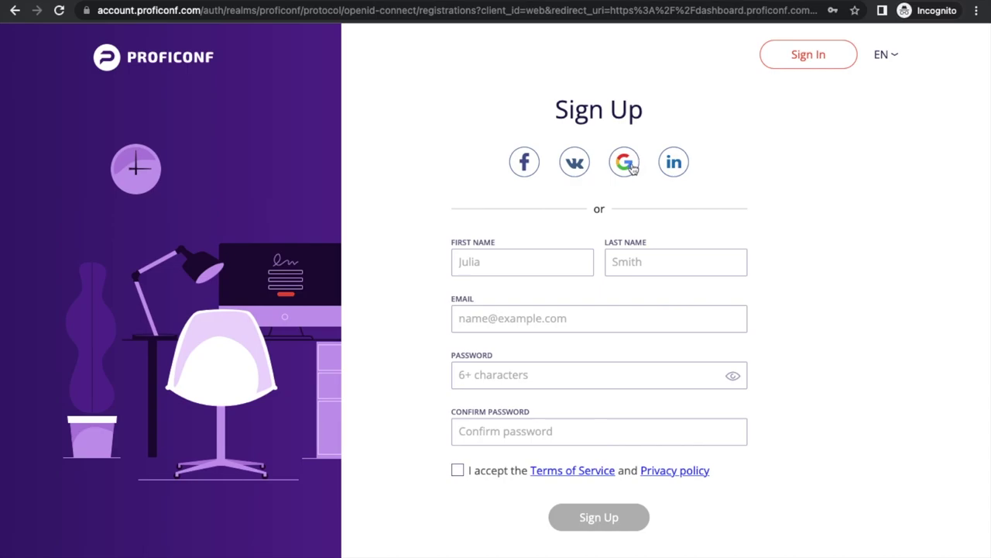
{"action": "left_click", "coordinate": [632, 167]}
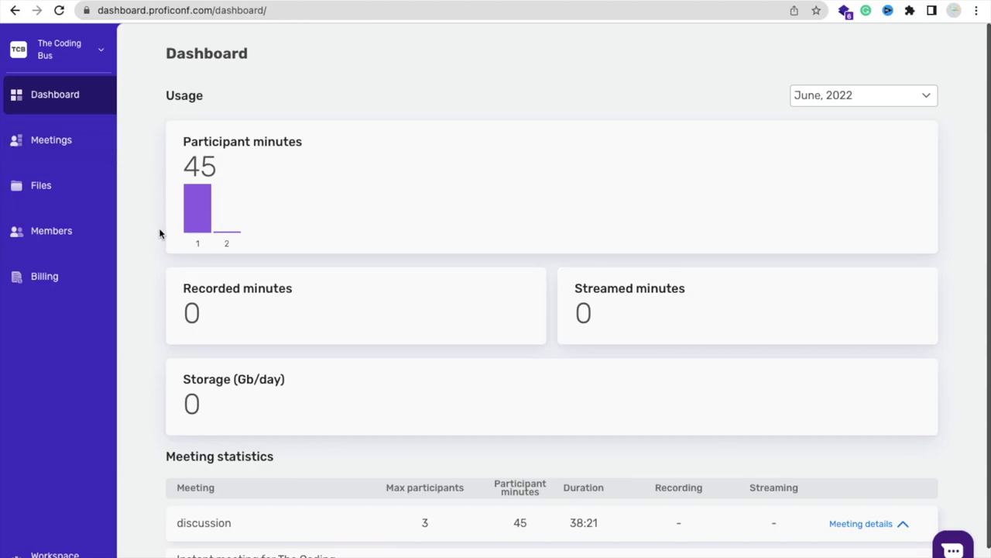
{"action": "left_click", "coordinate": [95, 54]}
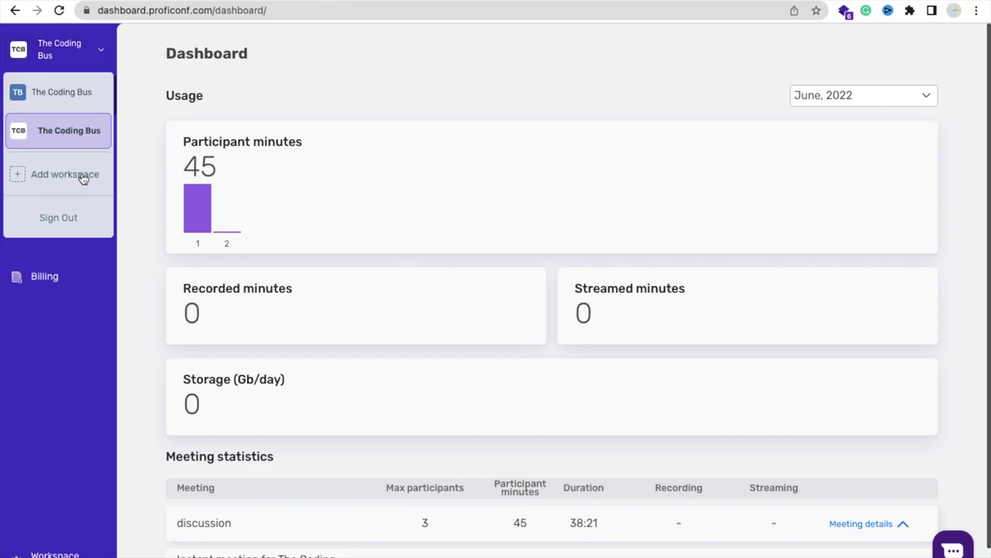
{"action": "left_click", "coordinate": [54, 175]}
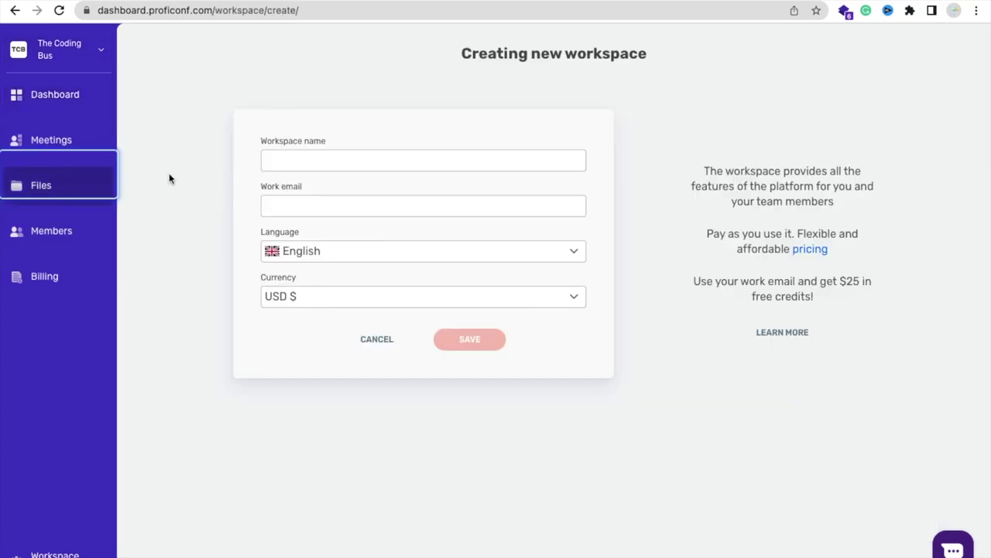
{"action": "left_click", "coordinate": [294, 156]}
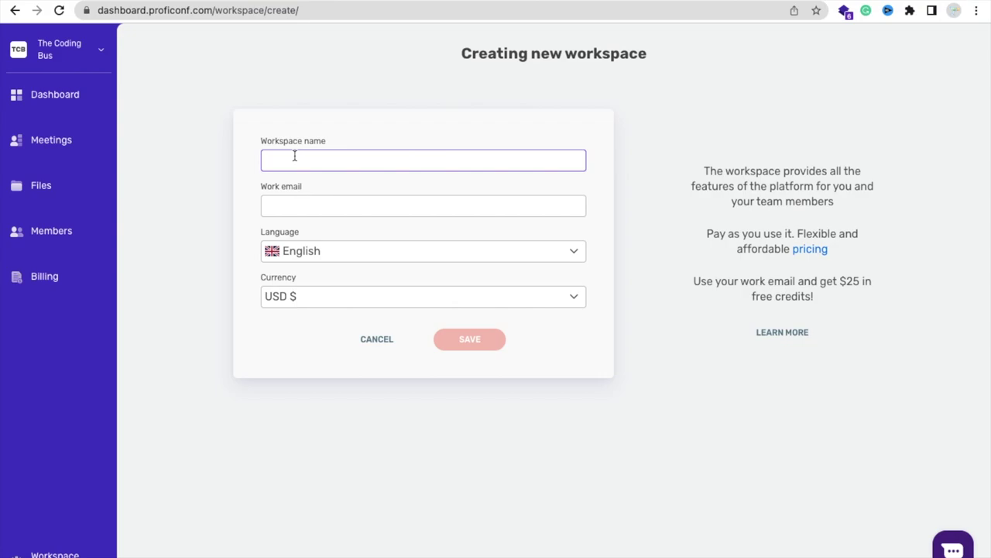
{"action": "type", "text": "tcb new"}
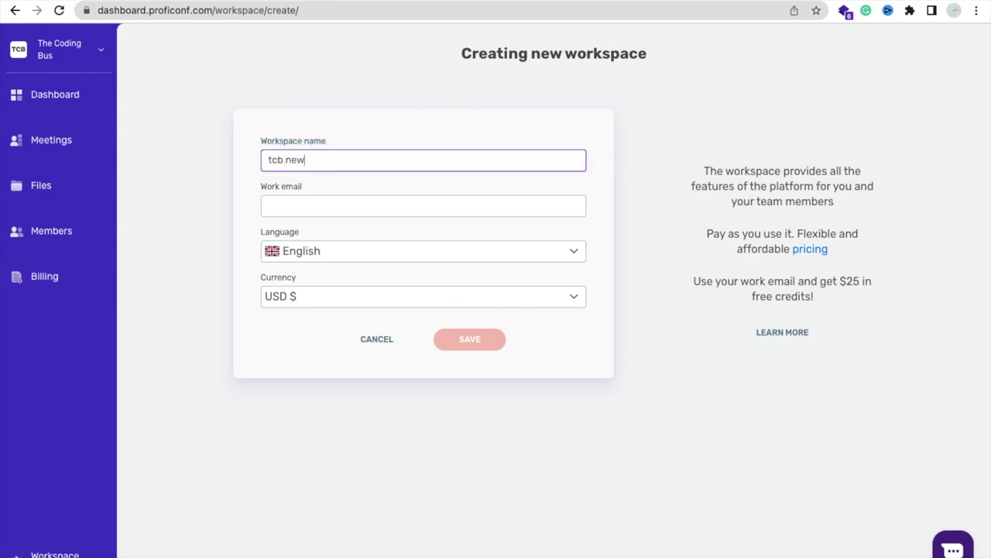
{"action": "left_click", "coordinate": [317, 201]}
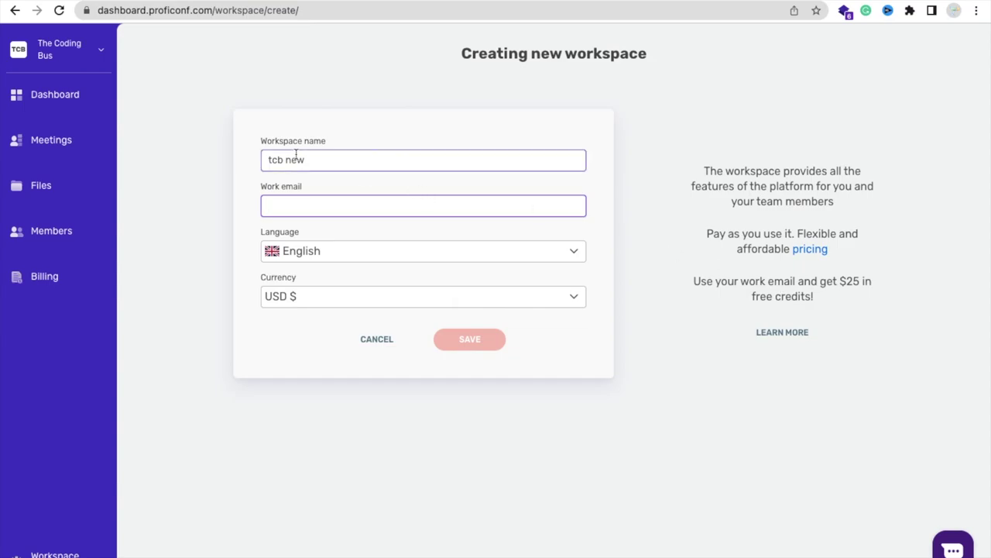
{"action": "left_click", "coordinate": [194, 146]}
{"action": "left_click", "coordinate": [60, 56]}
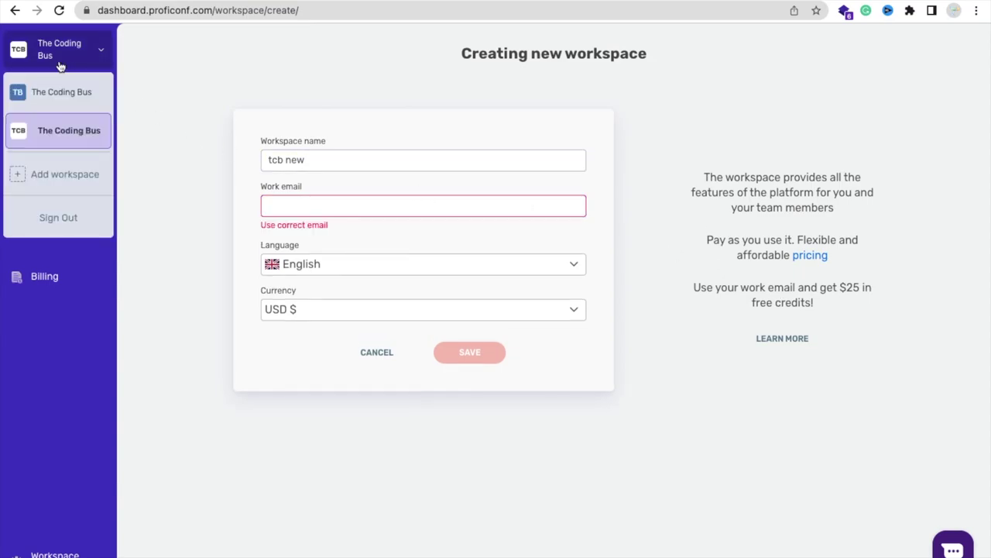
{"action": "left_click", "coordinate": [66, 136]}
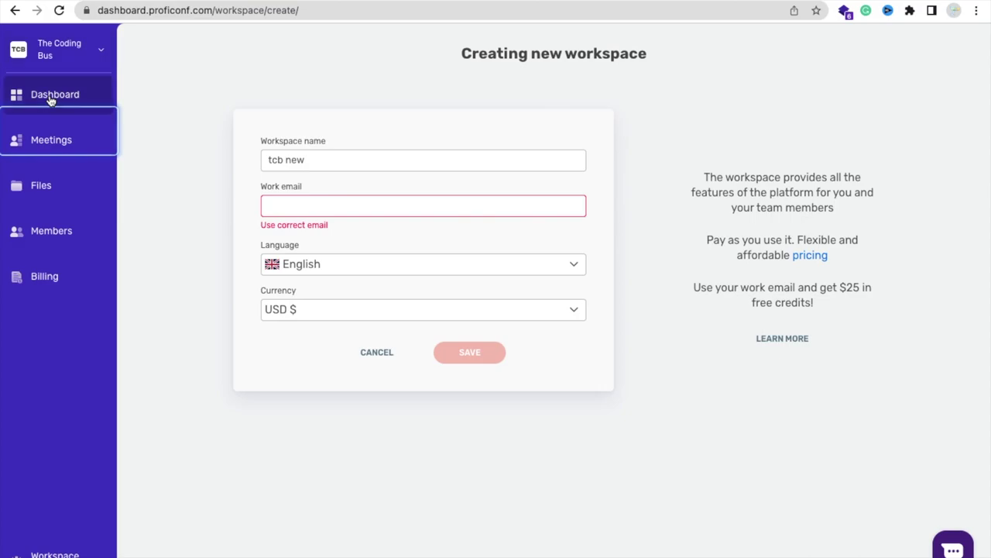
{"action": "left_click", "coordinate": [39, 52]}
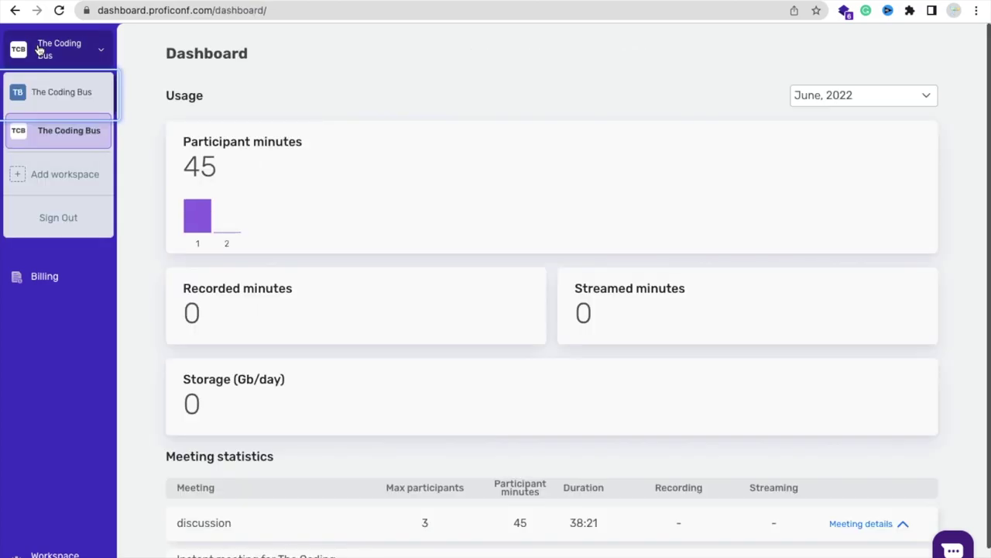
- Start a new scheduled meeting in Proficonf and title it TCB Website Discussion
{"action": "left_click", "coordinate": [85, 144]}
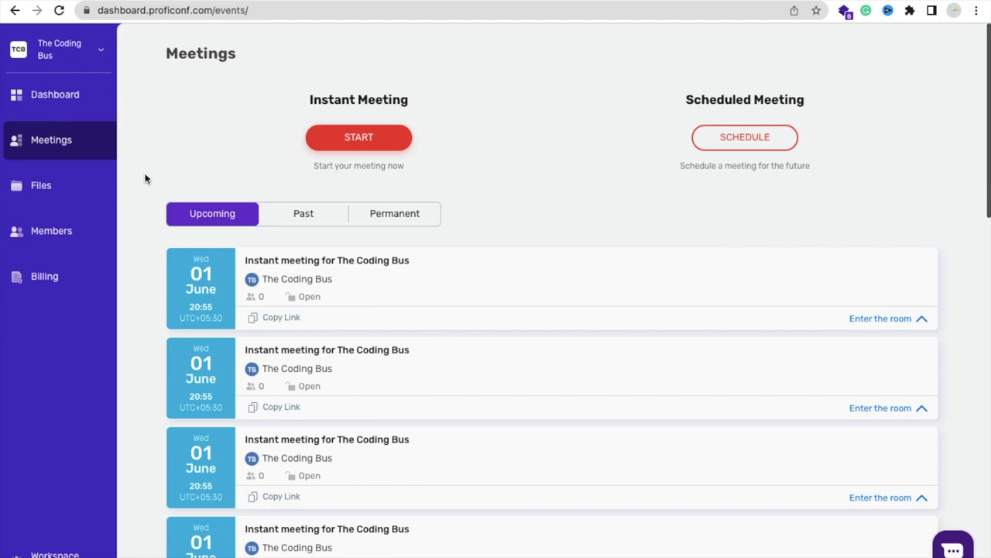
{"action": "left_click", "coordinate": [758, 135]}
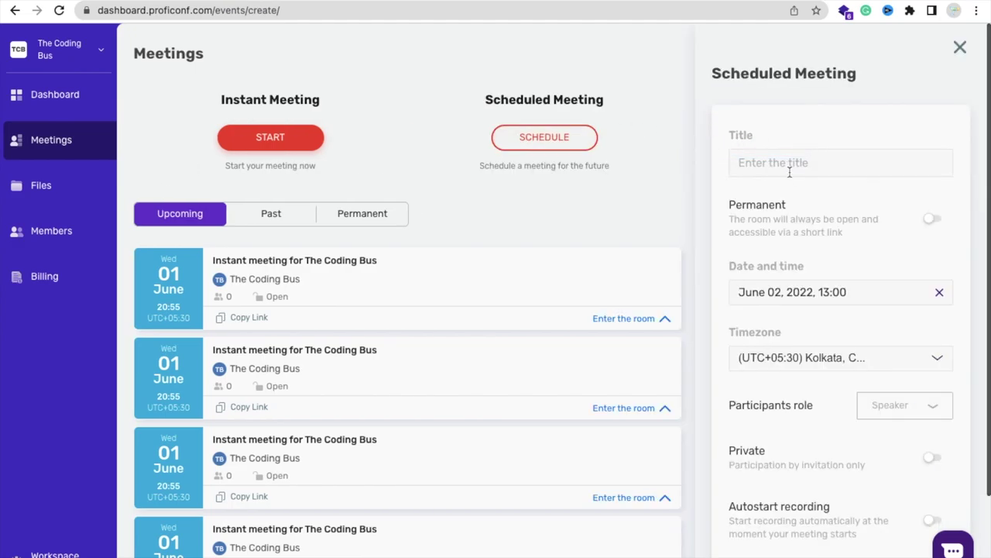
{"action": "left_click", "coordinate": [790, 159]}
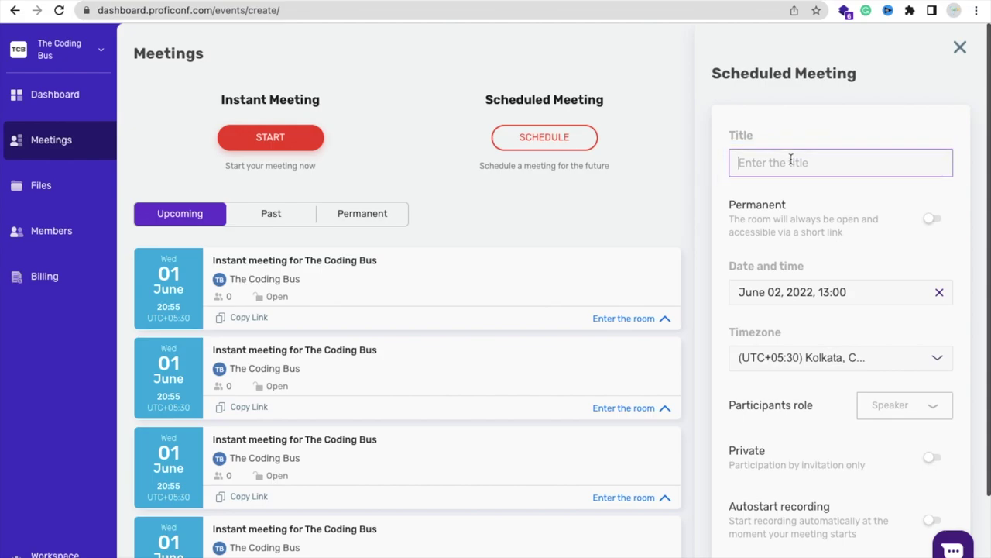
{"action": "type", "text": "the"}
{"action": "key", "text": "super+a"}
{"action": "type", "text": "TCB Website "}
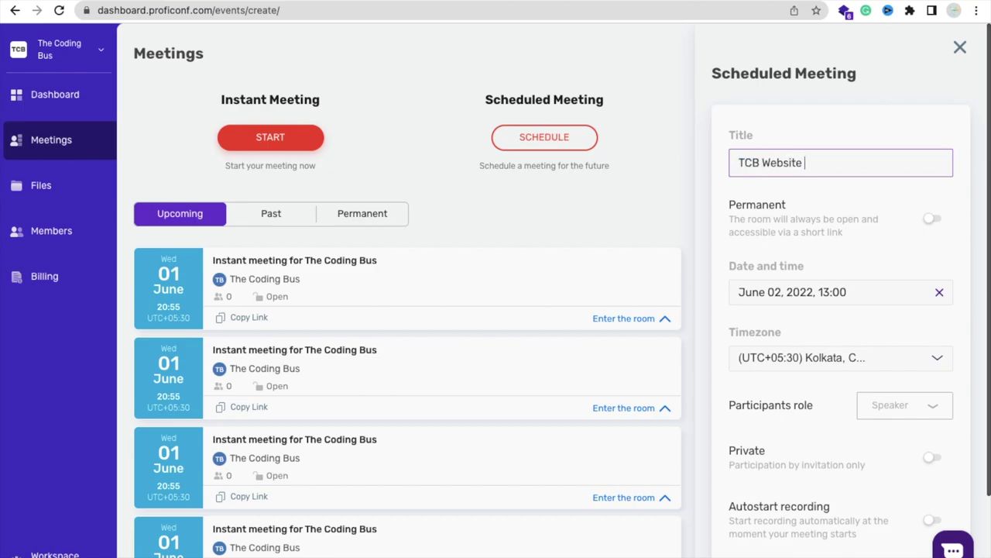
{"action": "type", "text": "Discussion"}
- Create the meeting as a permanent room and copy its link from the list of permanent meetings
{"action": "scroll", "coordinate": [736, 166], "scroll_direction": "down", "scroll_amount": 2}
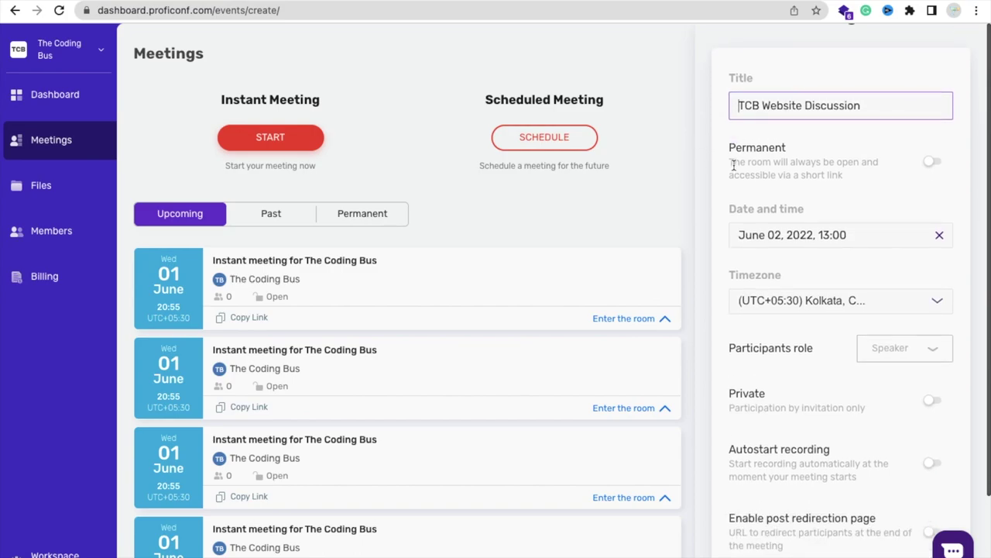
{"action": "left_click", "coordinate": [933, 163]}
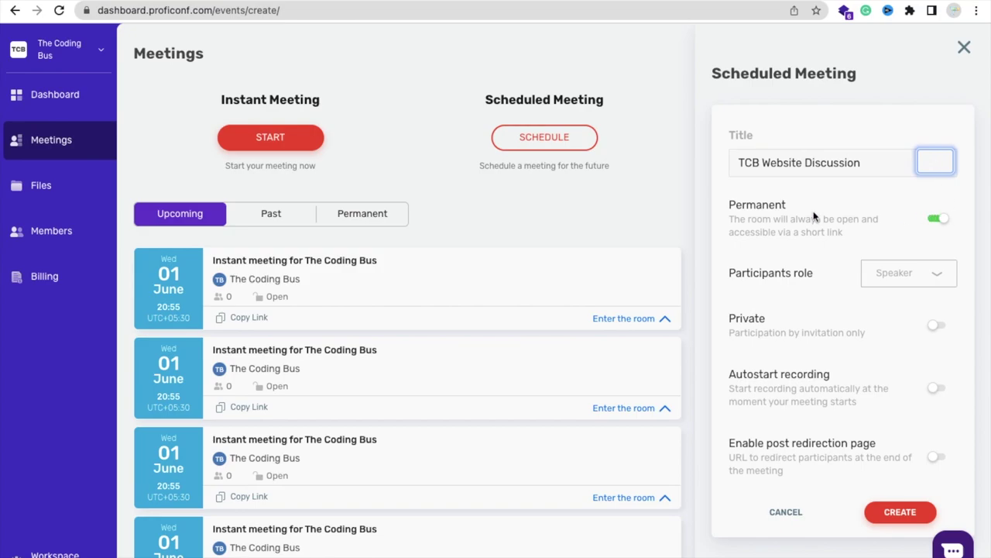
{"action": "left_click", "coordinate": [899, 514]}
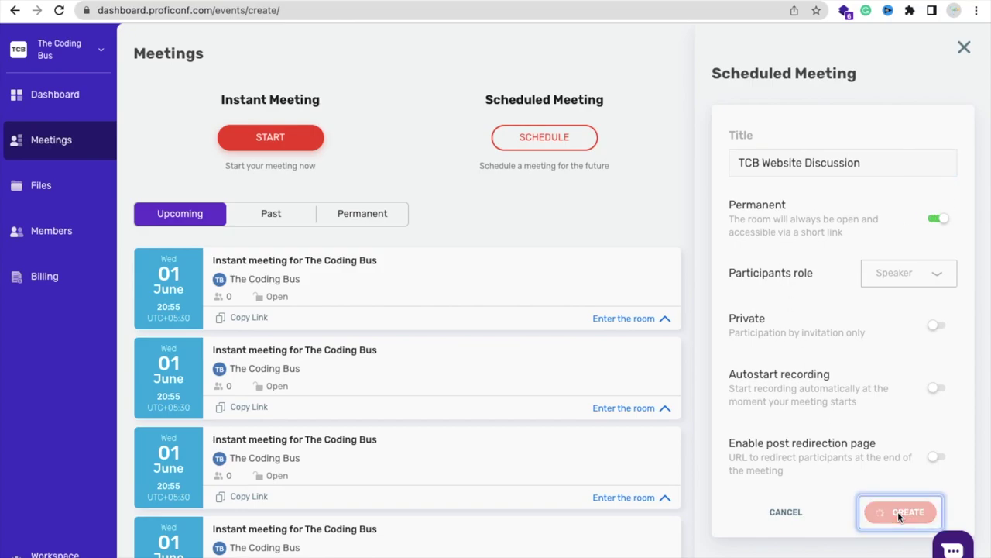
{"action": "left_click", "coordinate": [413, 223]}
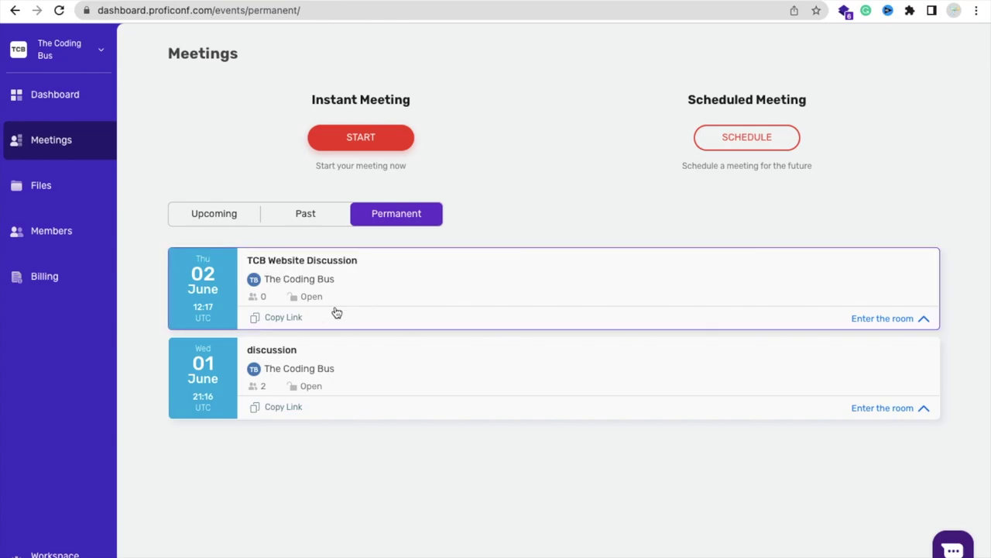
{"action": "left_click", "coordinate": [283, 319]}
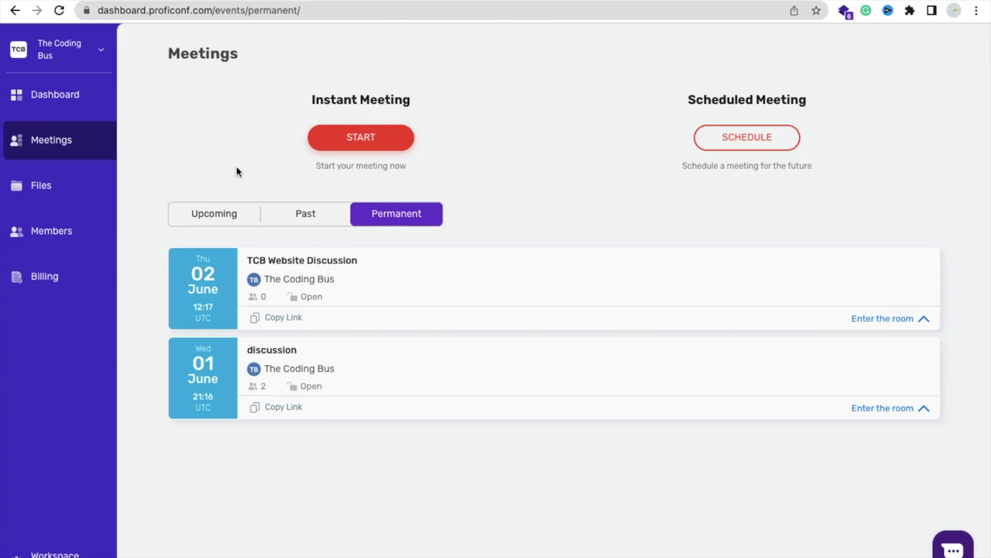
- Switch to 000webhost in the browser, log in to the hosting account and dismiss the recommendation survey
{"action": "key", "text": "ctrl+t"}
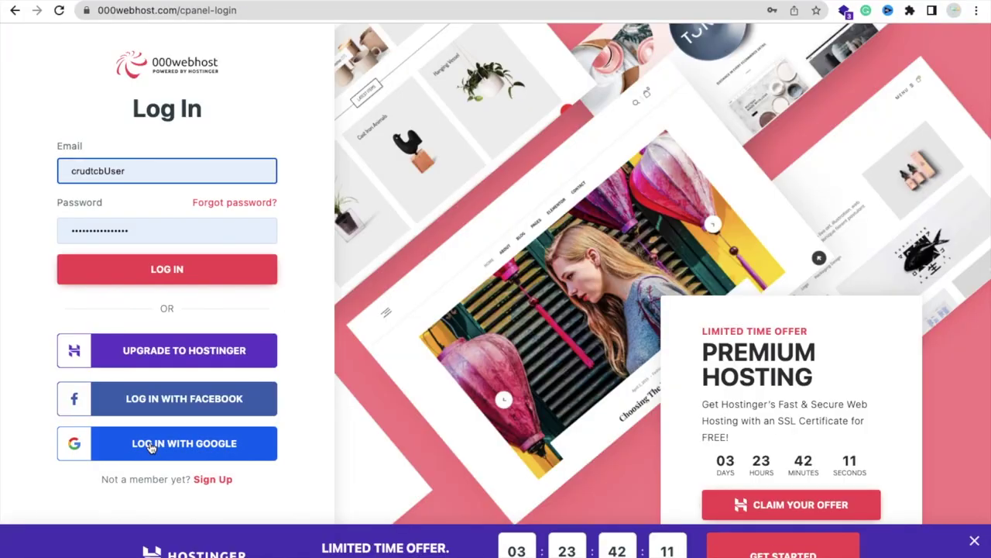
{"action": "left_click", "coordinate": [256, 268]}
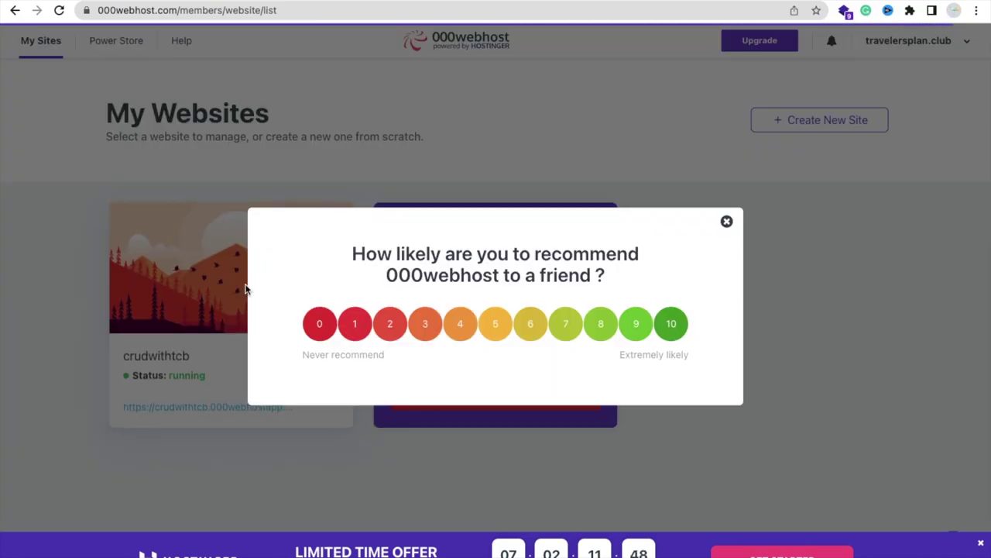
{"action": "left_click", "coordinate": [726, 221]}
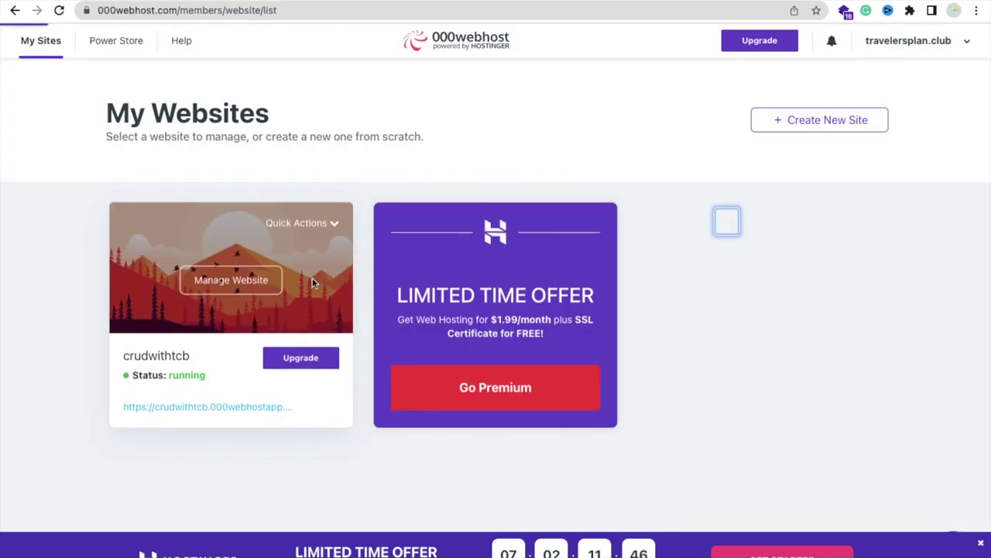
- Open the public_html folder in the crudwithtcb website's file manager and look over the live landing page
{"action": "left_click", "coordinate": [249, 275]}
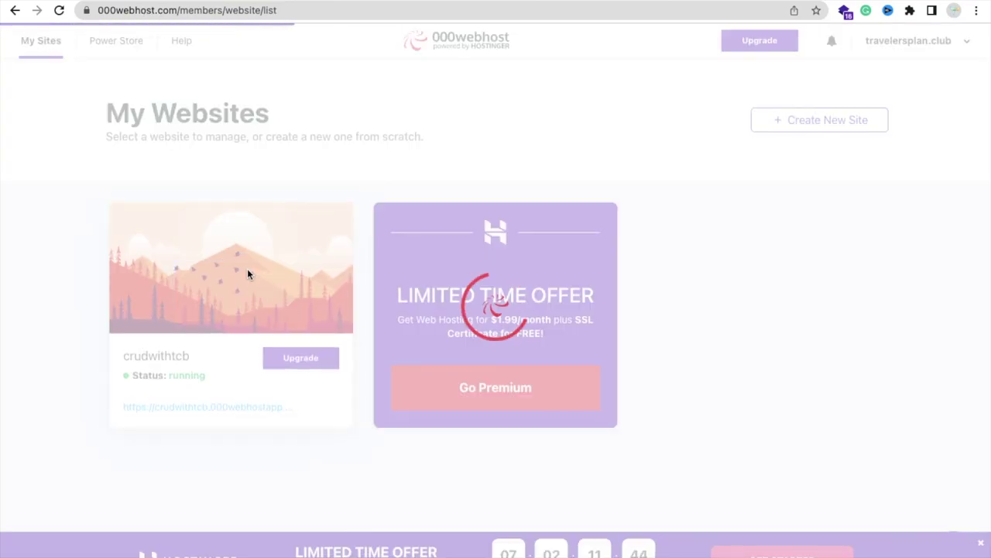
{"action": "scroll", "coordinate": [248, 272], "scroll_direction": "down", "scroll_amount": 4}
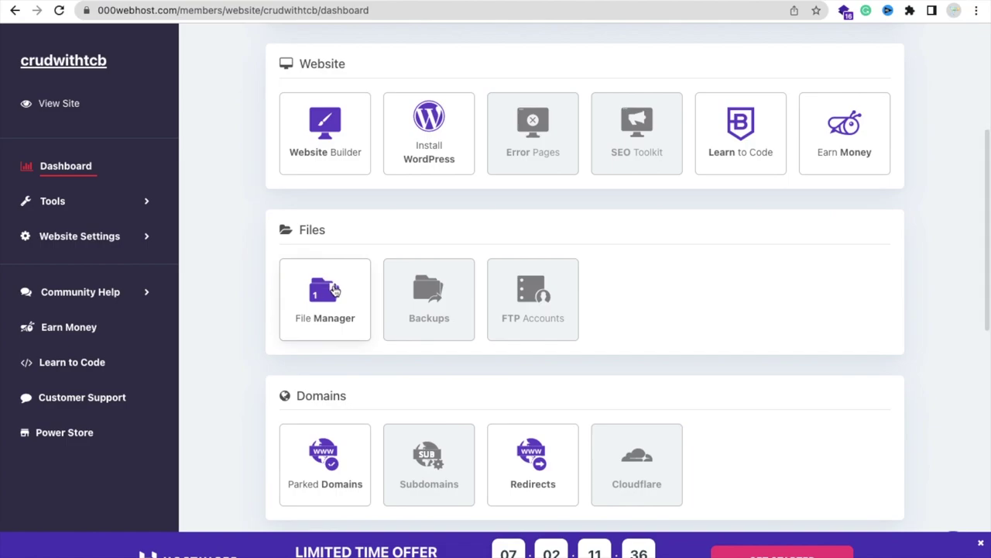
{"action": "left_click", "coordinate": [334, 289]}
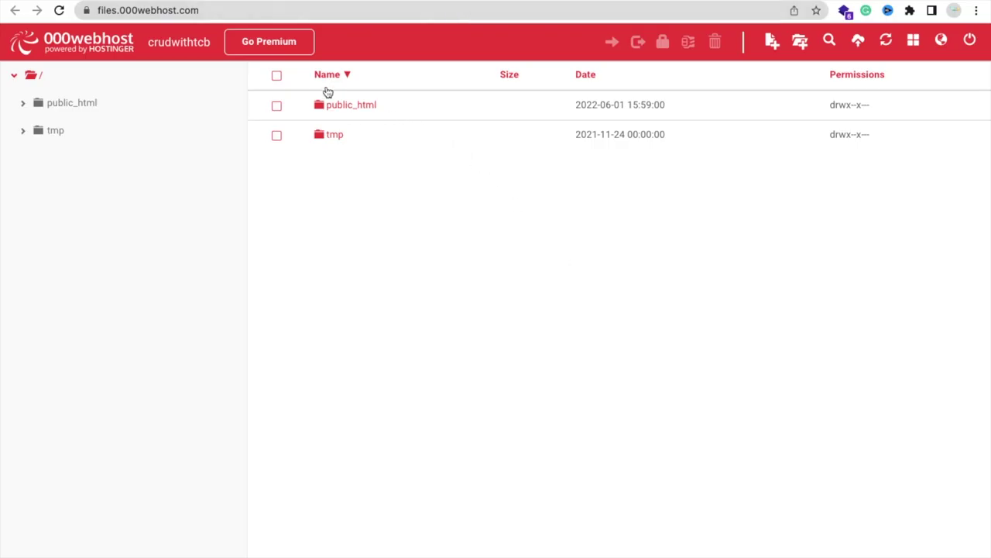
{"action": "double_click", "coordinate": [359, 106]}
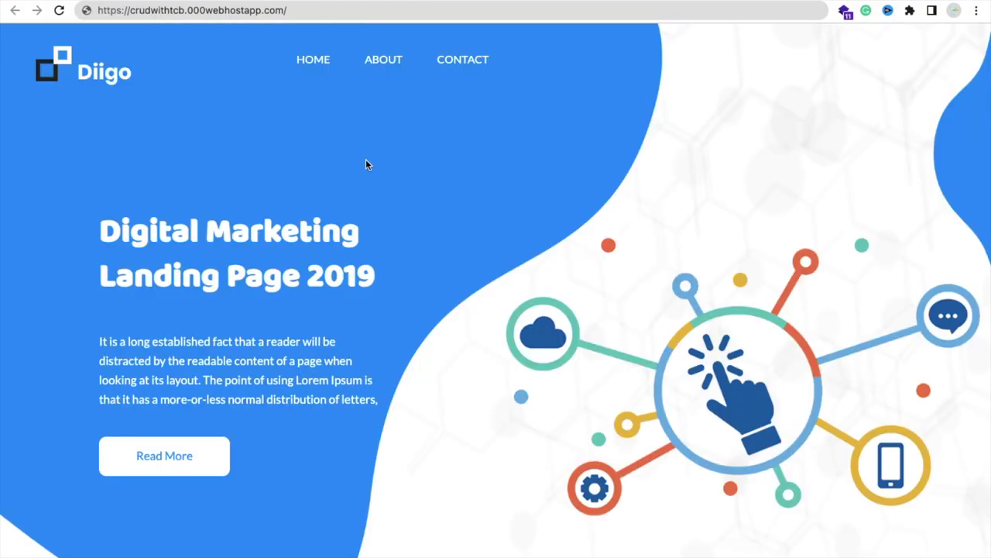
{"action": "scroll", "coordinate": [365, 160], "scroll_direction": "down", "scroll_amount": 6}
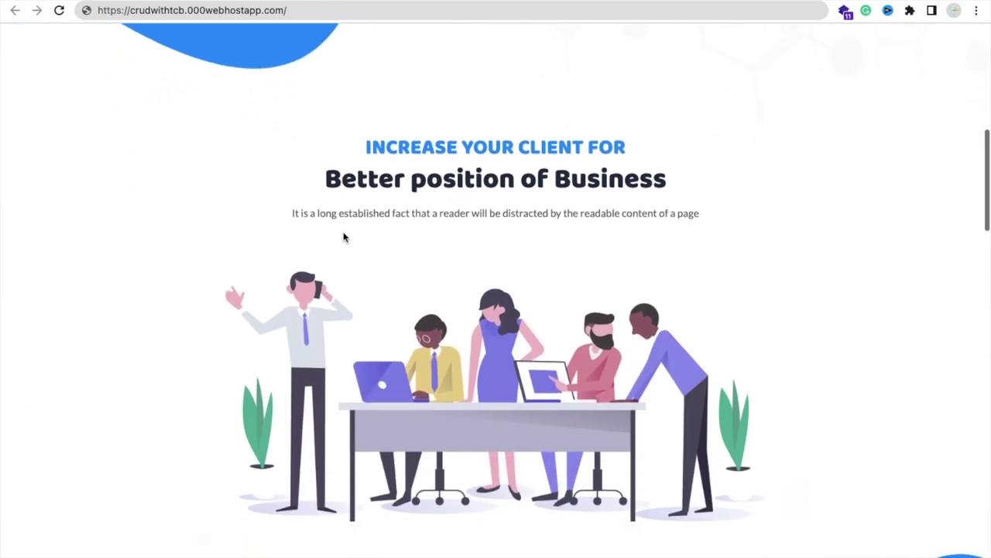
{"action": "scroll", "coordinate": [344, 237], "scroll_direction": "down", "scroll_amount": 2}
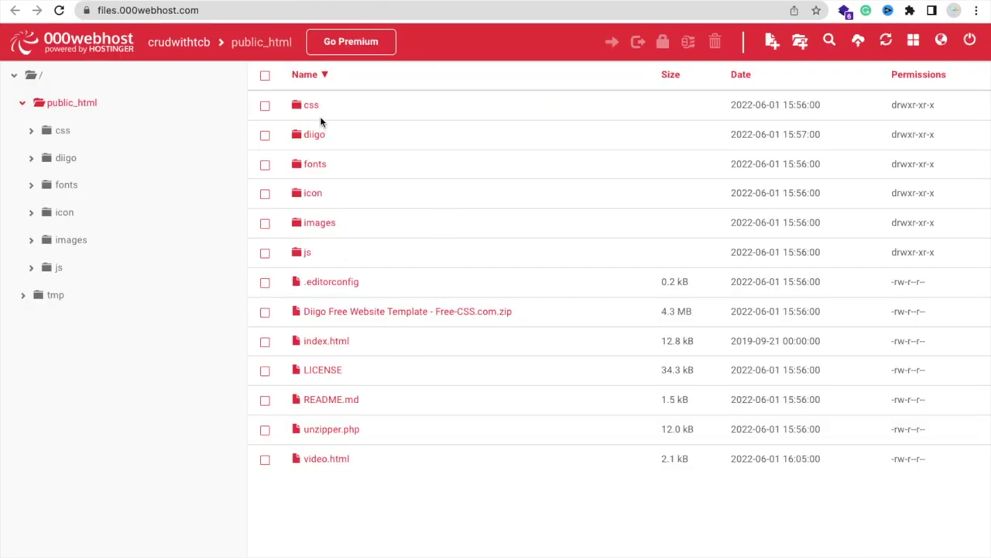
- Create a new file named videocalling.html in the public_html folder and open it
{"action": "left_click", "coordinate": [772, 42]}
{"action": "type", "text": "videocalling."}
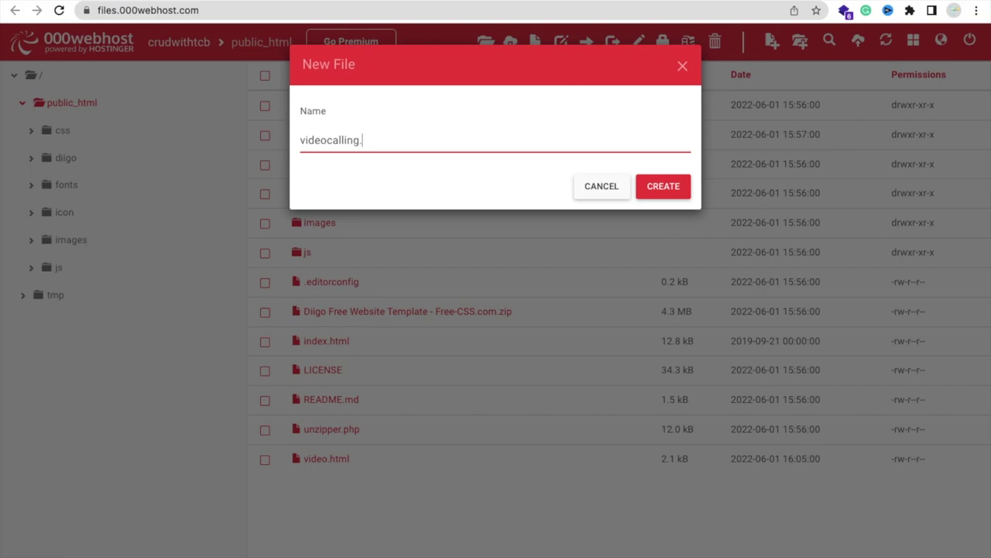
{"action": "type", "text": "html"}
{"action": "left_click", "coordinate": [666, 187]}
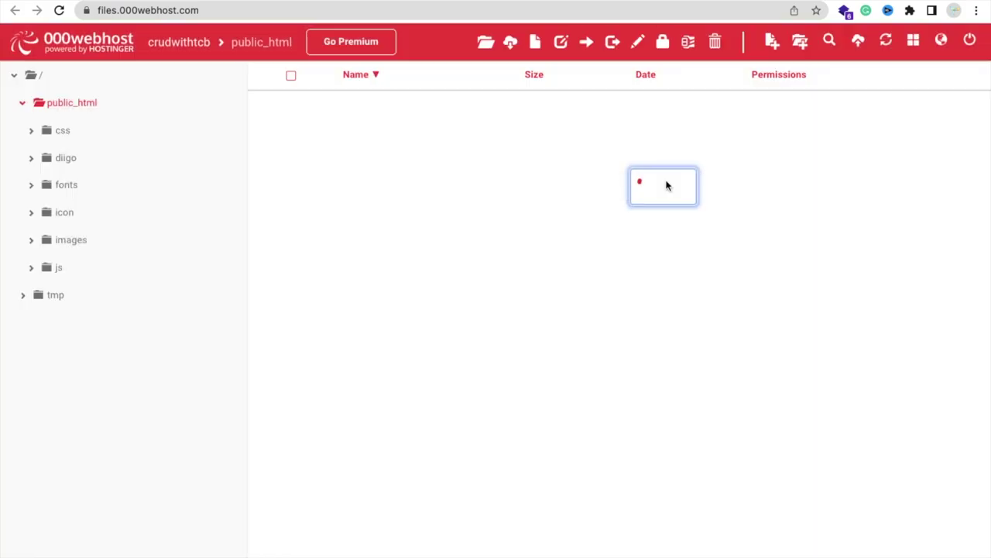
{"action": "double_click", "coordinate": [377, 486]}
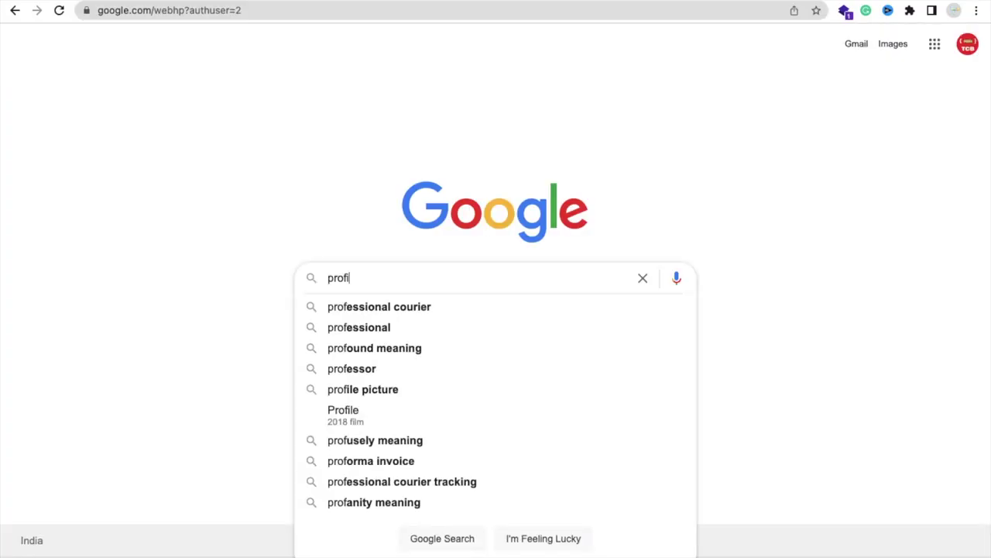
- Search Google for "proficonf github" and open Proficonf's GitHub organization page
{"action": "type", "text": "ico"}
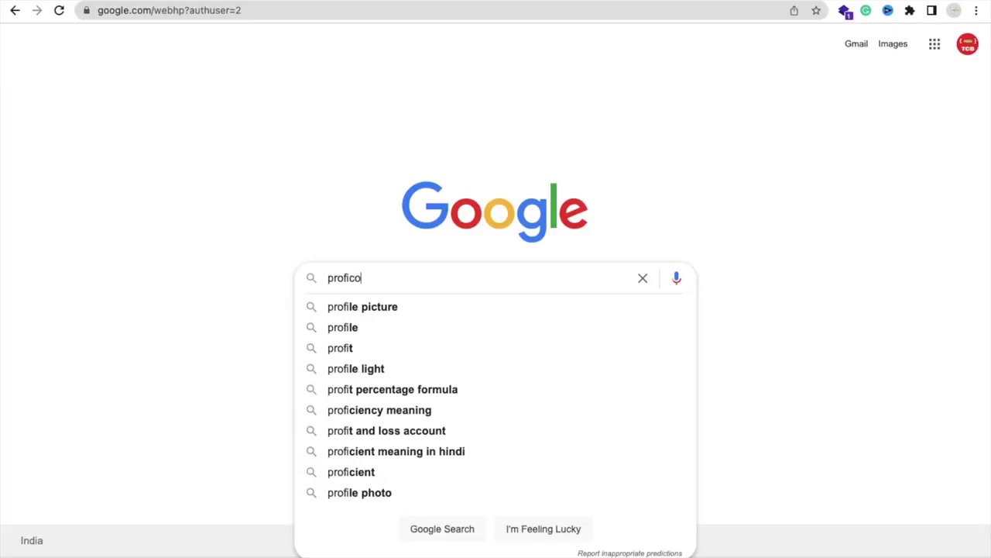
{"action": "type", "text": "nf gitu"}
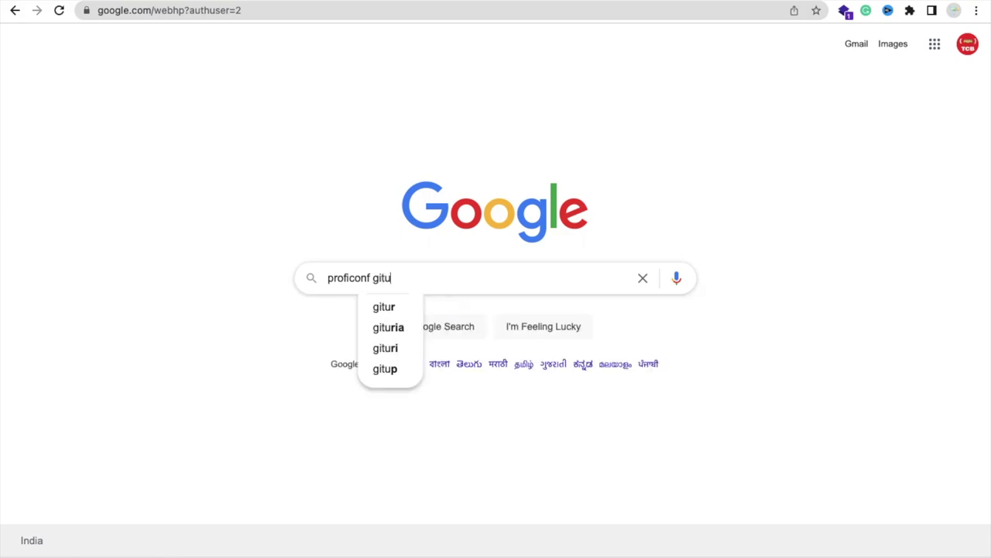
{"action": "key", "text": "BackSpace"}
{"action": "type", "text": "hub"}
{"action": "key", "text": "Return"}
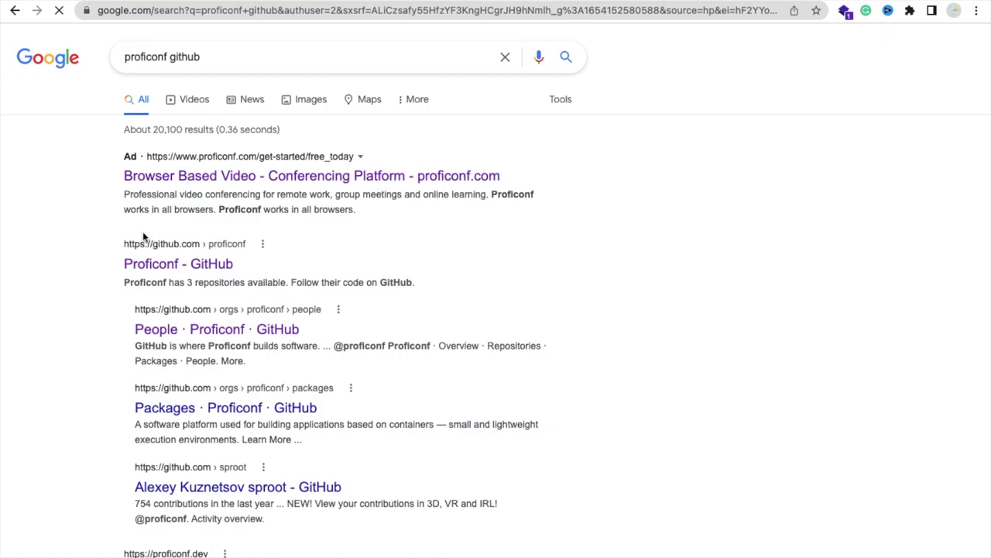
{"action": "scroll", "coordinate": [423, 254], "scroll_direction": "down", "scroll_amount": 1}
{"action": "left_click", "coordinate": [204, 225]}
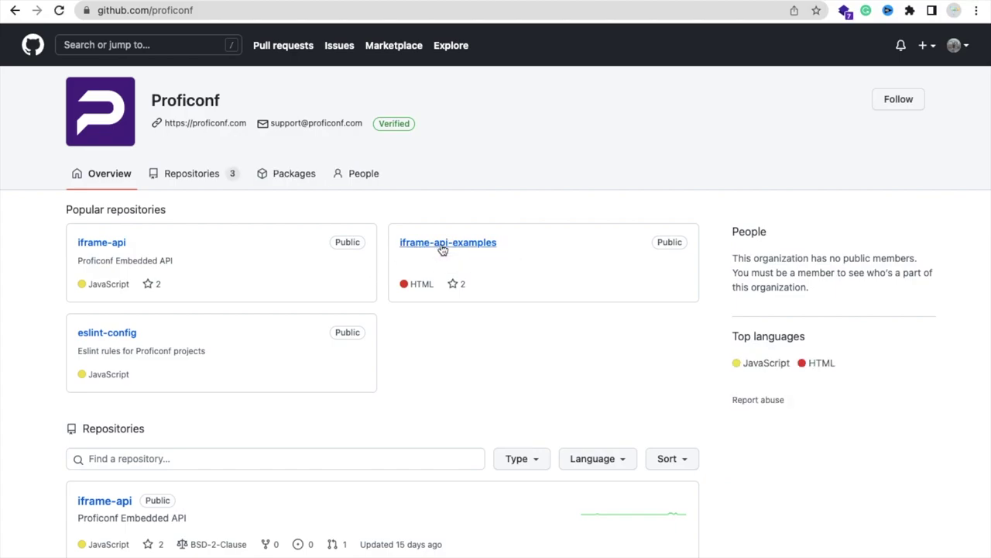
- Open 04-handling-events.html in the getting-started-tutorial folder of the iframe-api-examples repository and copy its raw contents
{"action": "left_click", "coordinate": [442, 248]}
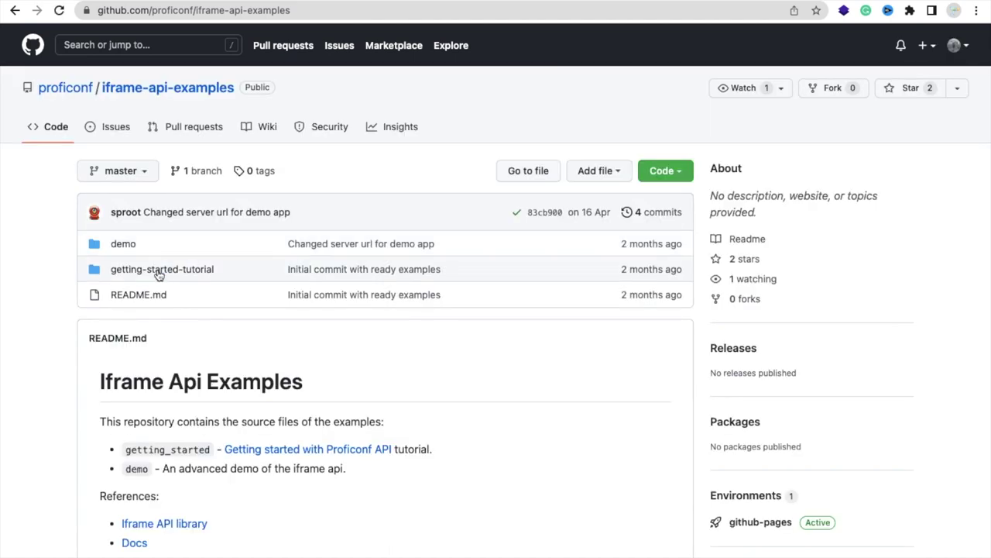
{"action": "left_click", "coordinate": [177, 271]}
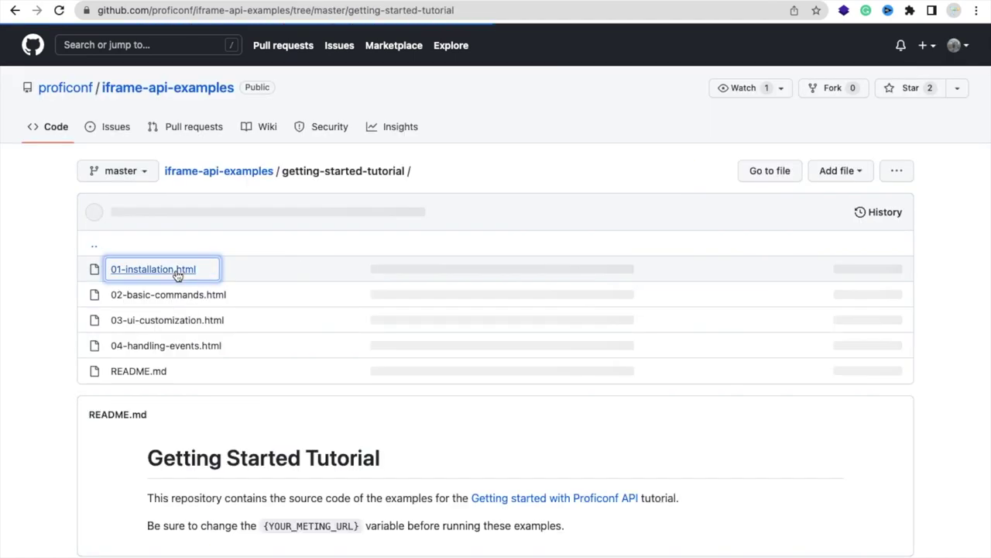
{"action": "scroll", "coordinate": [235, 397], "scroll_direction": "down", "scroll_amount": 1}
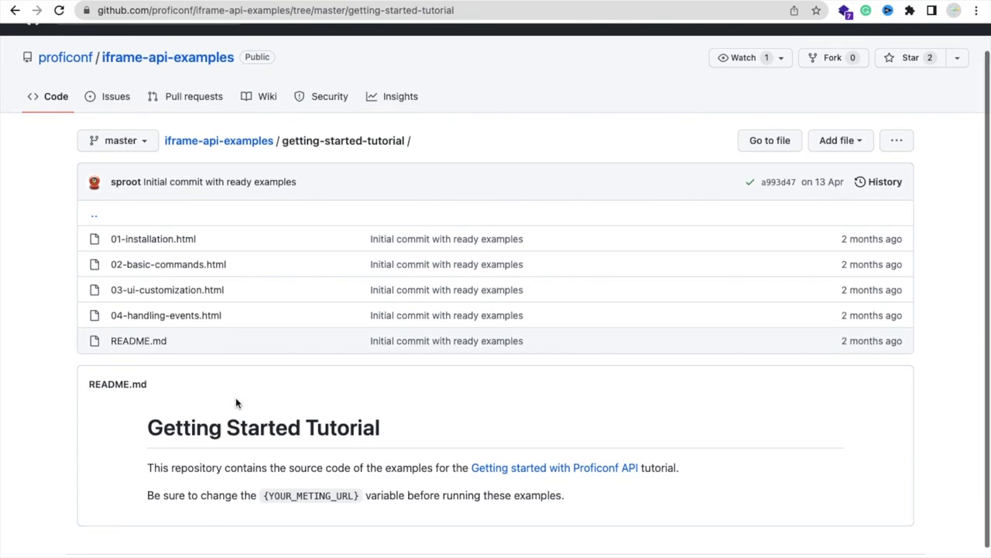
{"action": "left_click", "coordinate": [199, 323]}
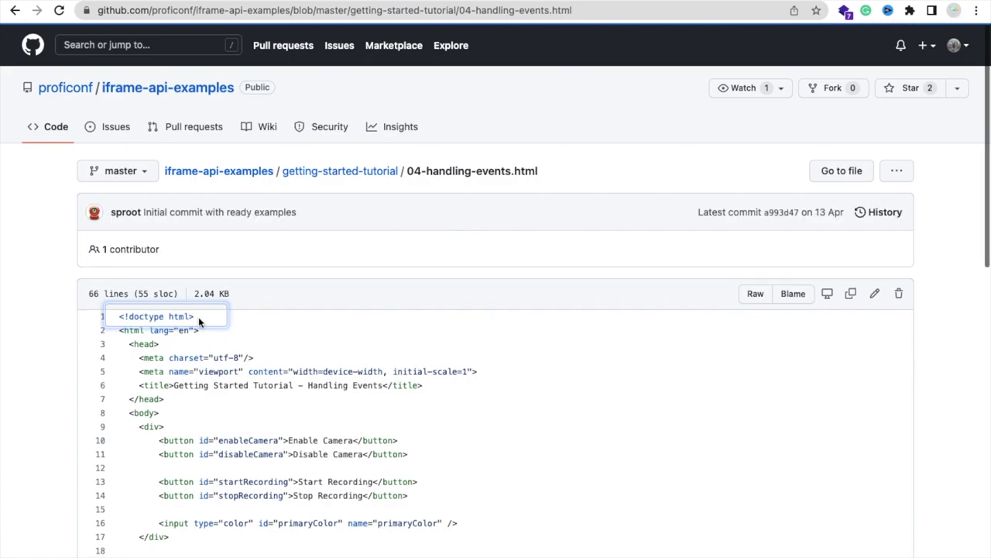
{"action": "scroll", "coordinate": [536, 321], "scroll_direction": "down", "scroll_amount": 5}
{"action": "scroll", "coordinate": [538, 320], "scroll_direction": "up", "scroll_amount": 4}
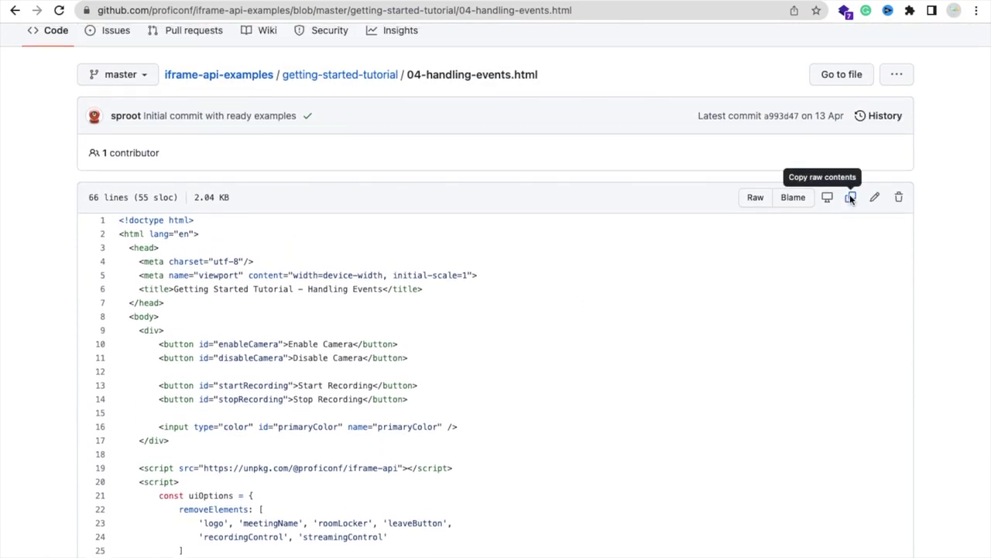
{"action": "left_click", "coordinate": [851, 198]}
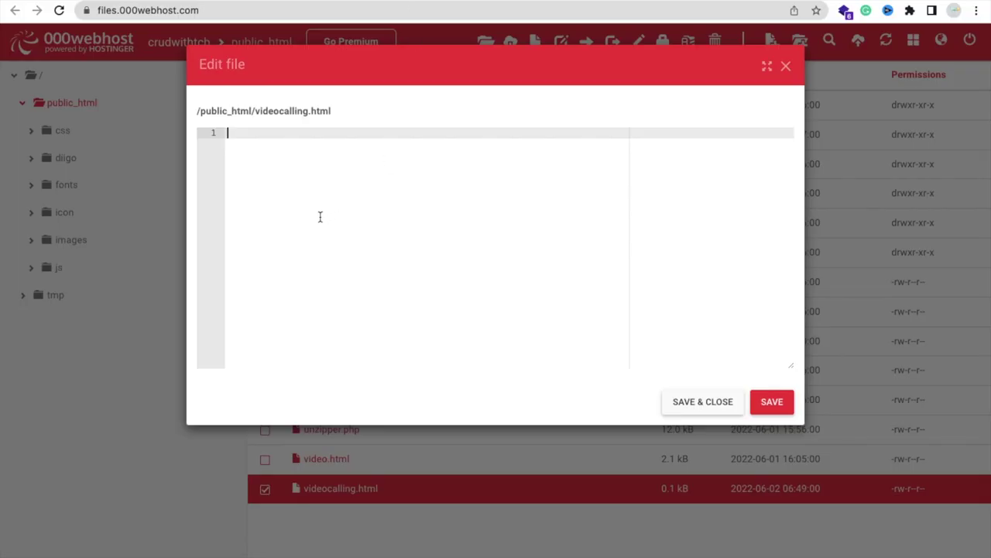
- Switch to the 000webhost file editor, paste the copied example code into videocalling.html and look through it
{"action": "key", "text": "super+v"}
{"action": "scroll", "coordinate": [383, 224], "scroll_direction": "up", "scroll_amount": 7}
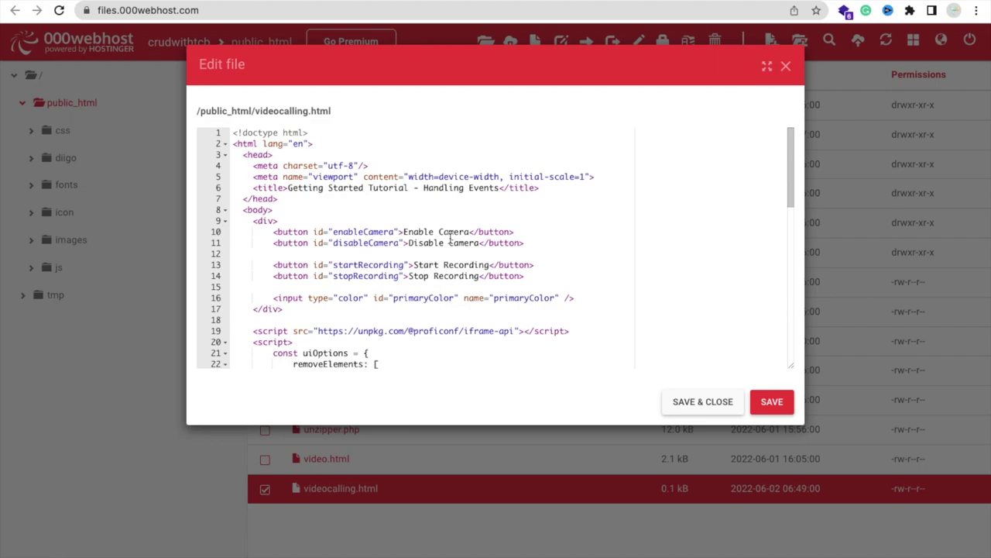
{"action": "scroll", "coordinate": [450, 236], "scroll_direction": "down", "scroll_amount": 5}
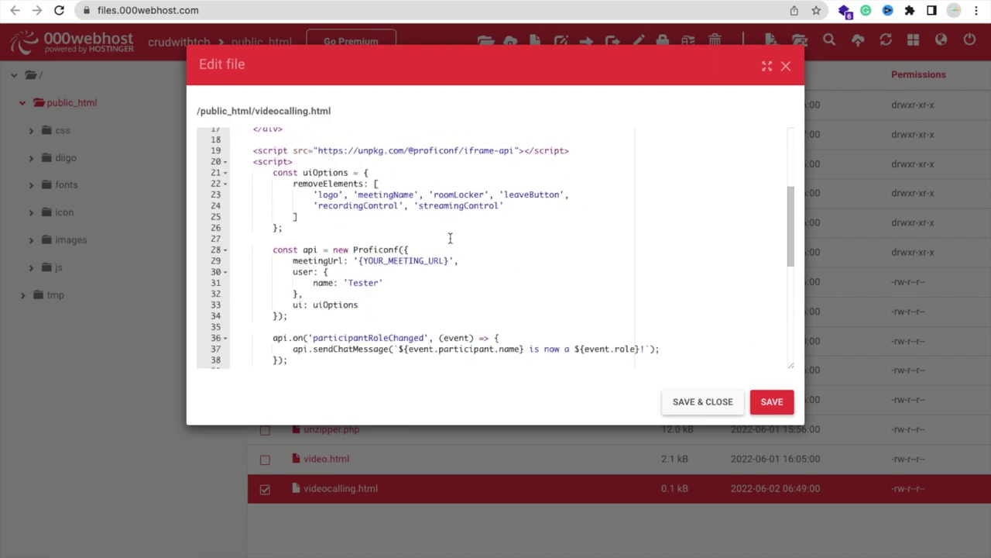
- Replace the {YOUR_MEETING_URL} placeholder with the copied TCB Website Discussion meeting link, then save and close the file
{"action": "key", "text": "ctrl+Left"}
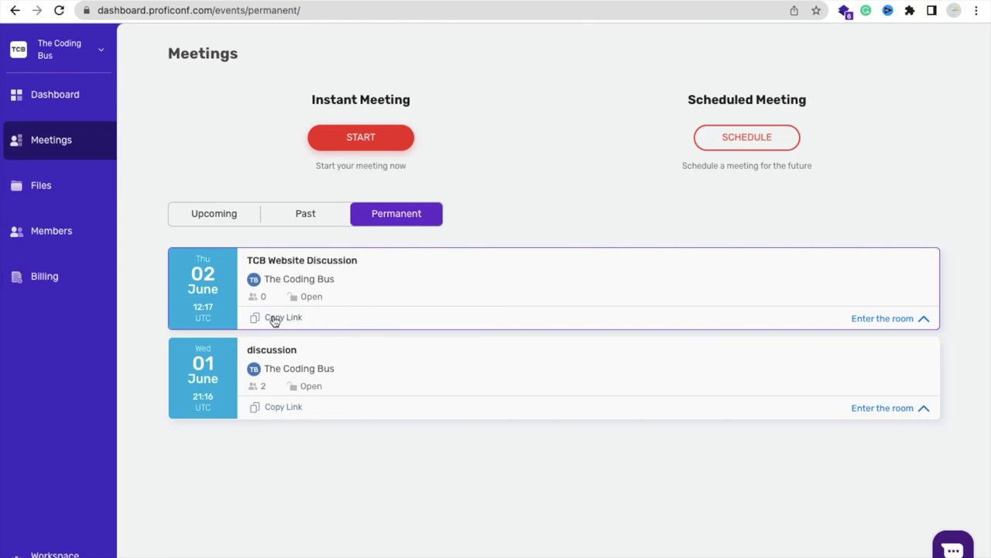
{"action": "key", "text": "ctrl+Right"}
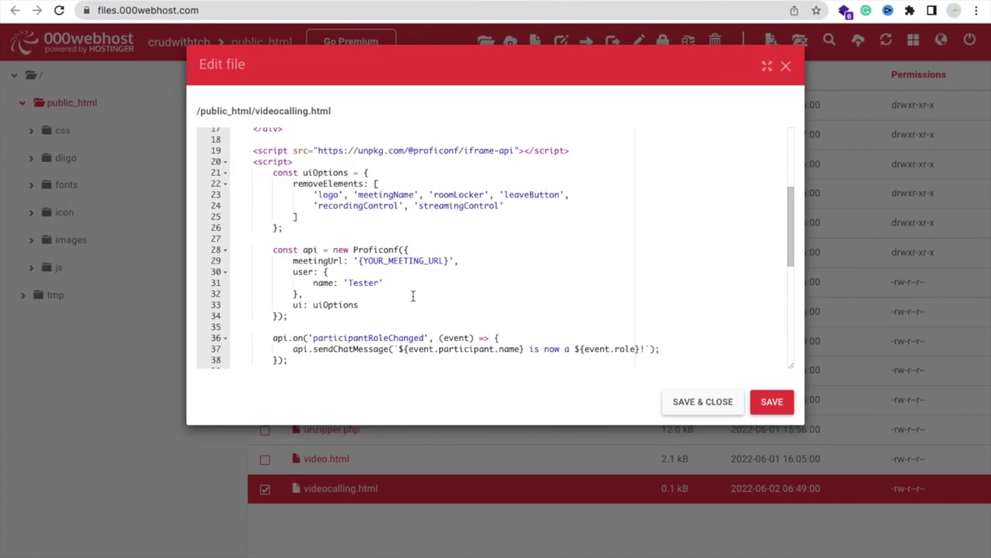
{"action": "left_click_drag", "start_coordinate": [359, 261], "coordinate": [449, 261]}
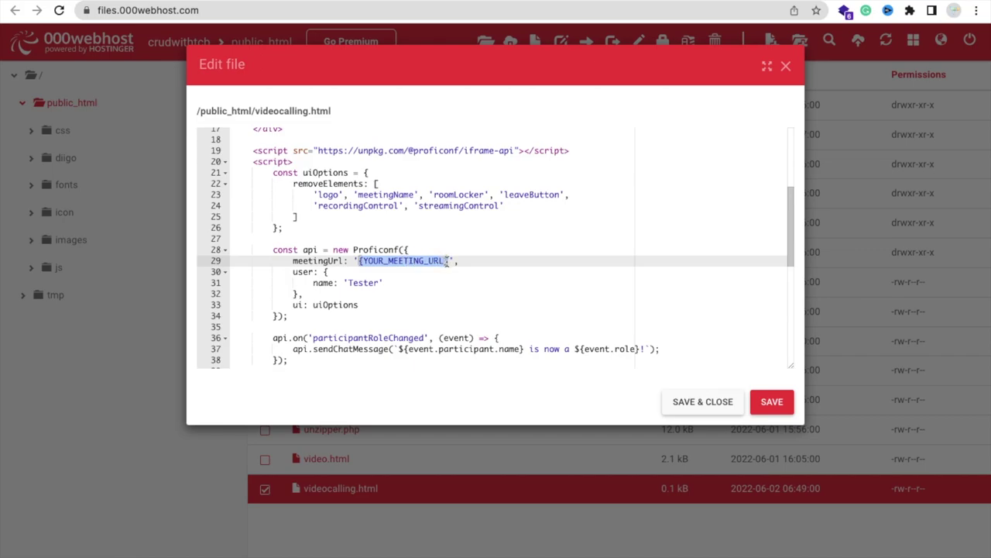
{"action": "key", "text": "super+v"}
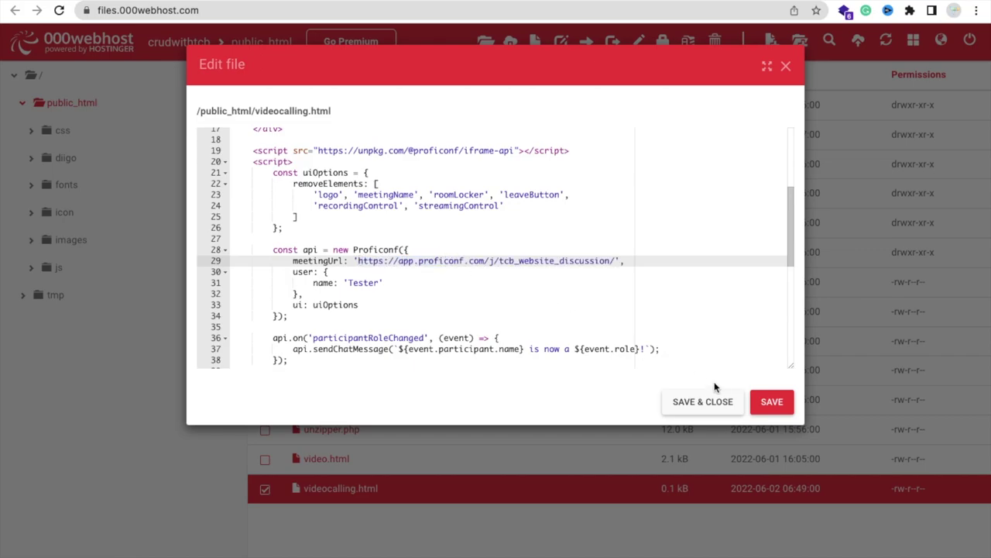
{"action": "left_click", "coordinate": [701, 403]}
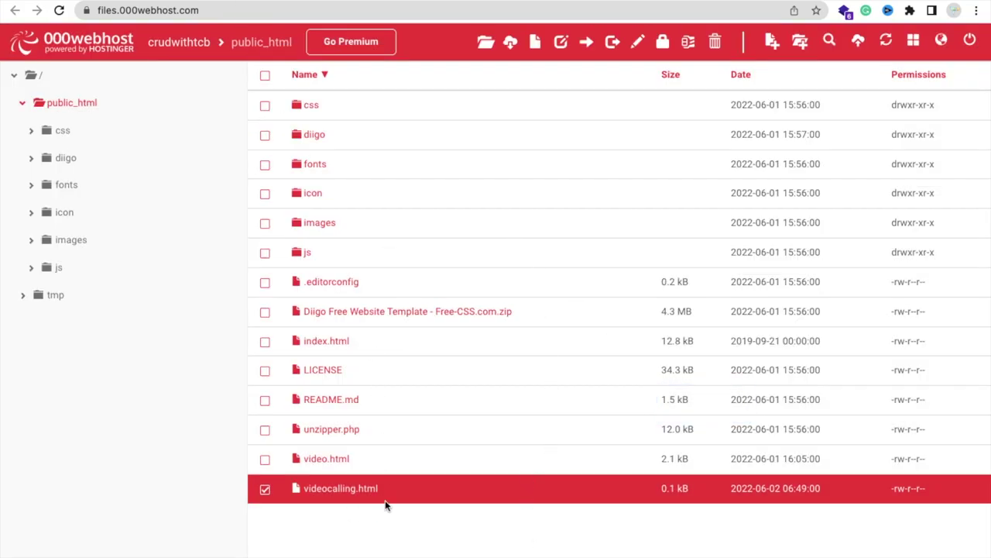
- Open the live page crudwithtcb.000webhostapp.com/videocalling.html in the website's browser tab
{"action": "key", "text": "ctrl+Tab"}
{"action": "left_click", "coordinate": [305, 8]}
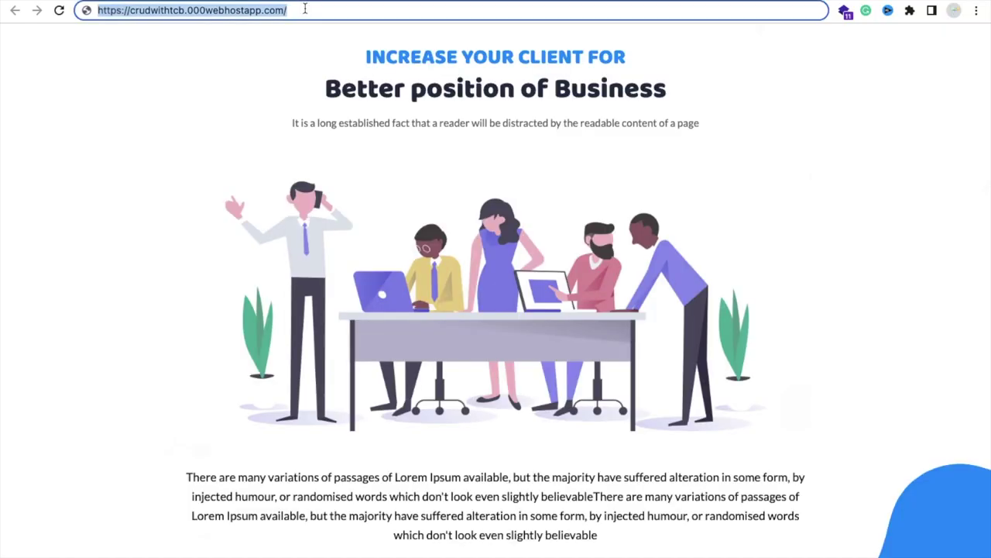
{"action": "left_click", "coordinate": [305, 8]}
{"action": "type", "text": "video"}
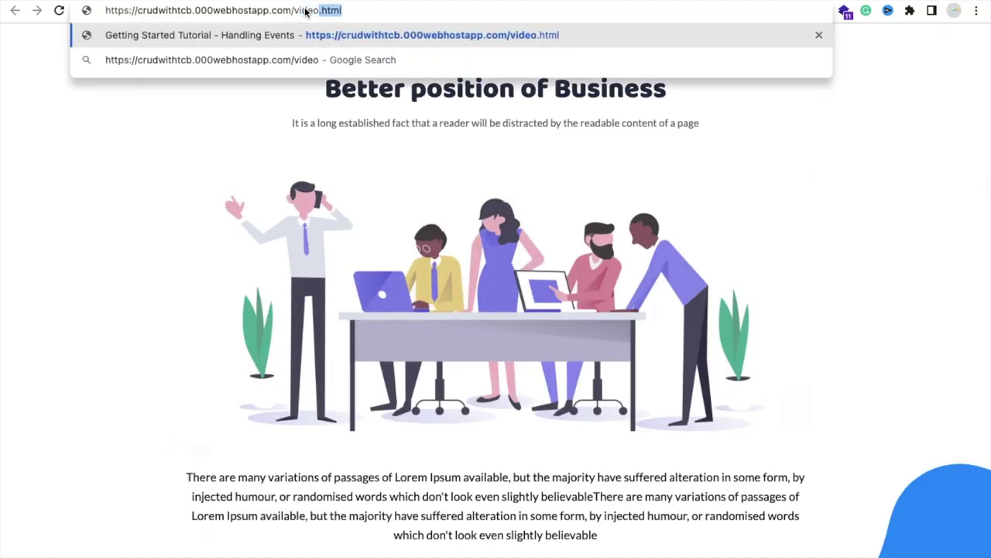
{"action": "type", "text": "calling.html"}
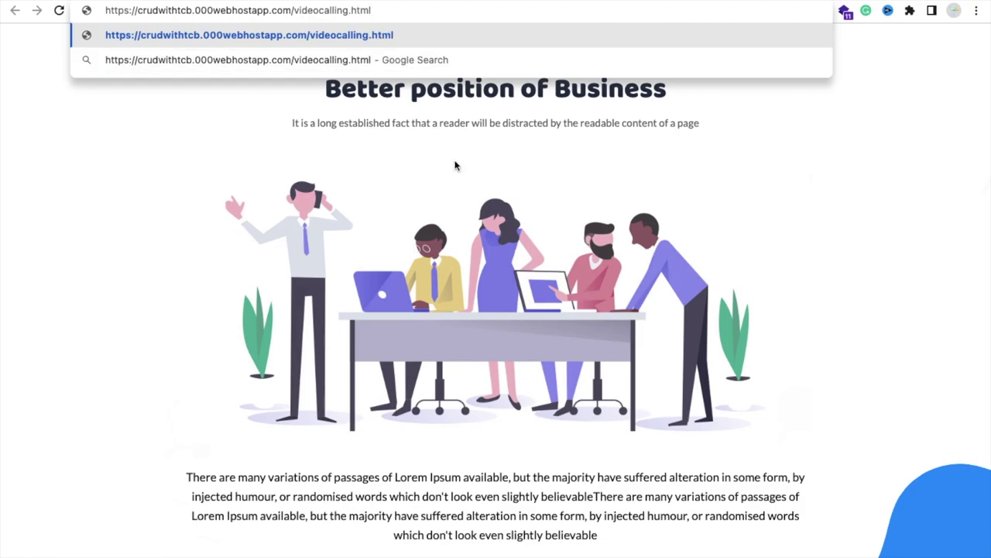
{"action": "key", "text": "Return"}
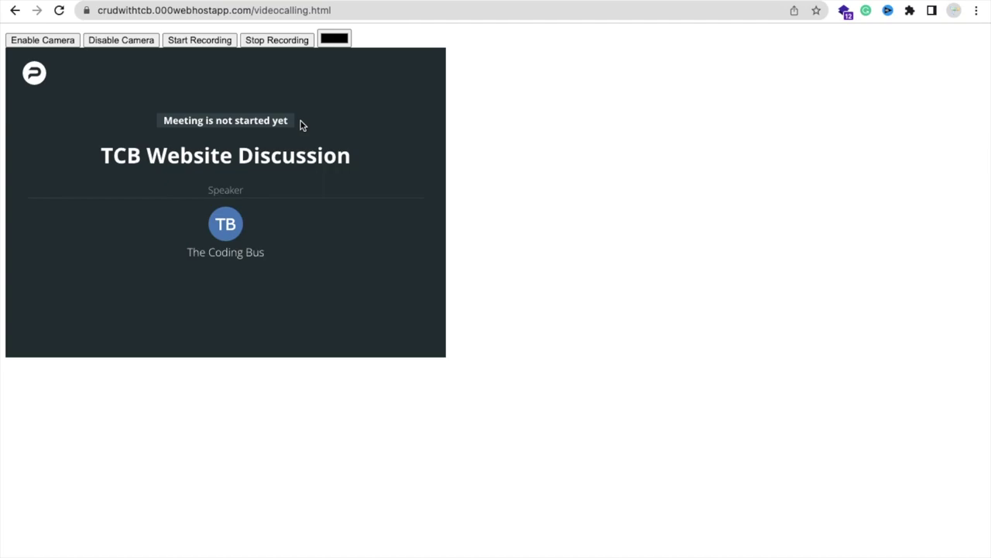
- Enter the TCB Website Discussion room from Proficonf's permanent meetings, select the website page's address, and join the room as host
{"action": "key", "text": "ctrl+Left"}
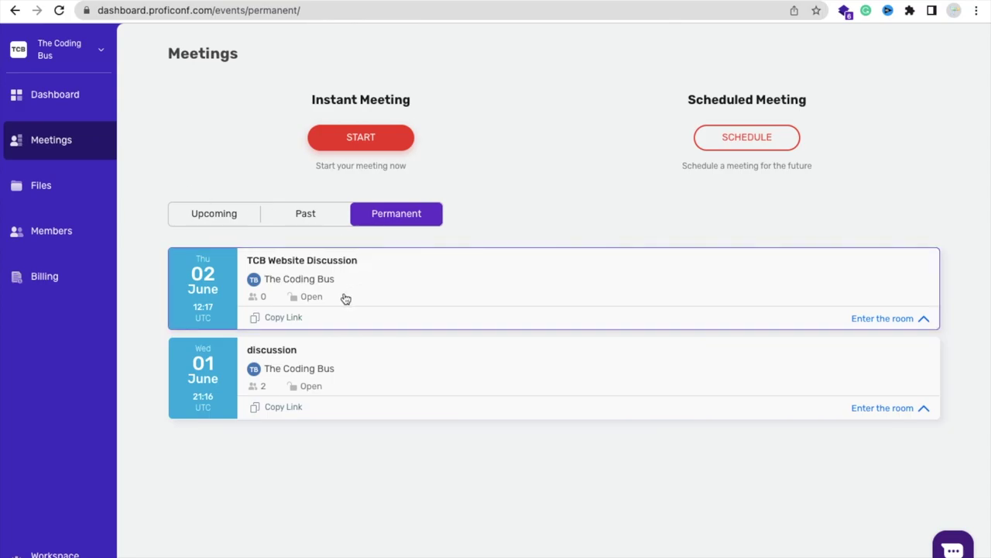
{"action": "left_click", "coordinate": [886, 324]}
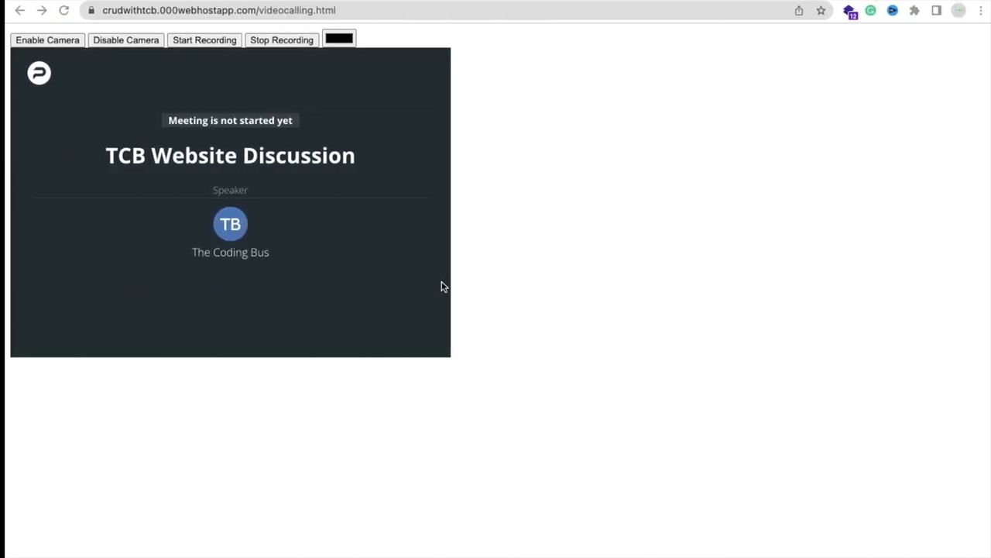
{"action": "left_click", "coordinate": [376, 10]}
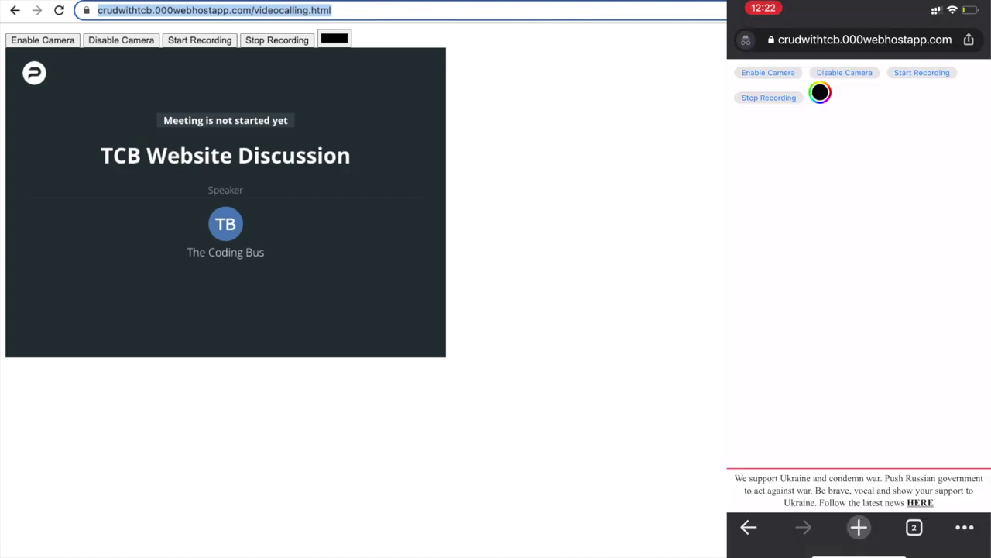
{"action": "key", "text": "ctrl+Tab"}
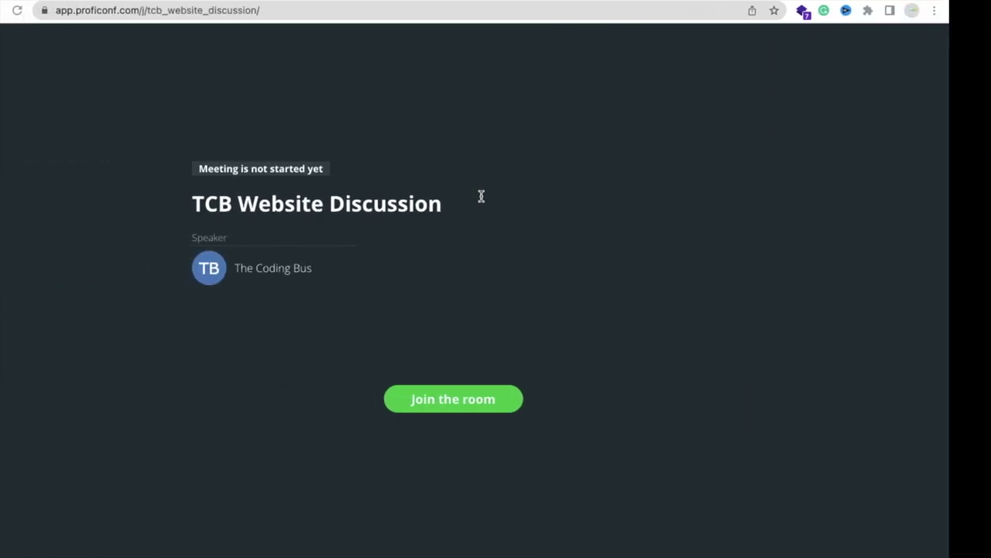
{"action": "left_click", "coordinate": [491, 400]}
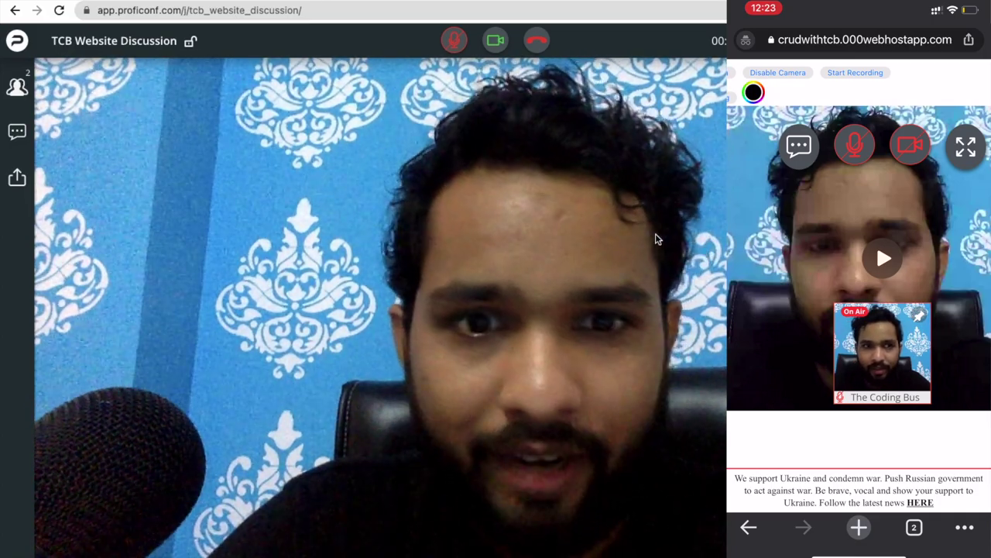
- Look at the meeting's participants list, close it and end the call
{"action": "left_click", "coordinate": [17, 87]}
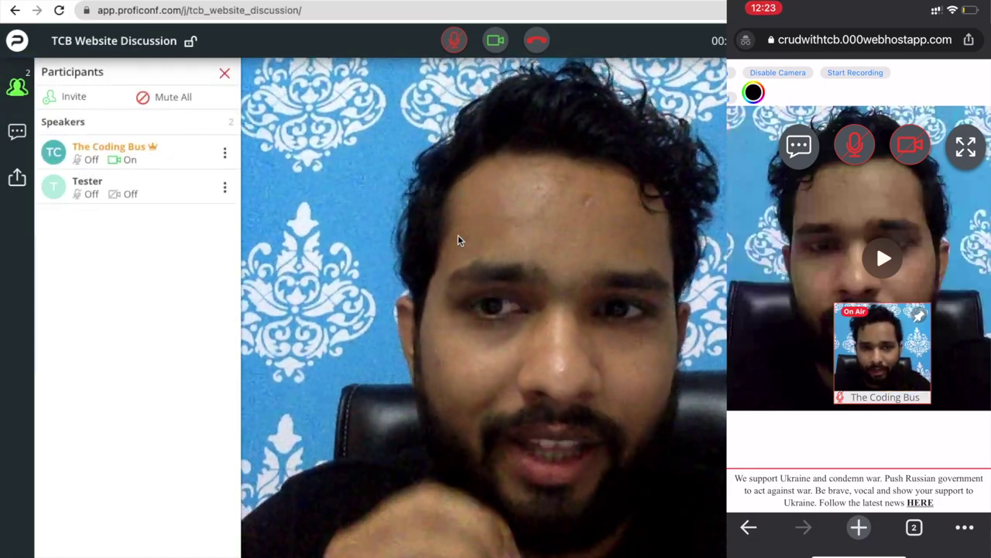
{"action": "left_click", "coordinate": [371, 200]}
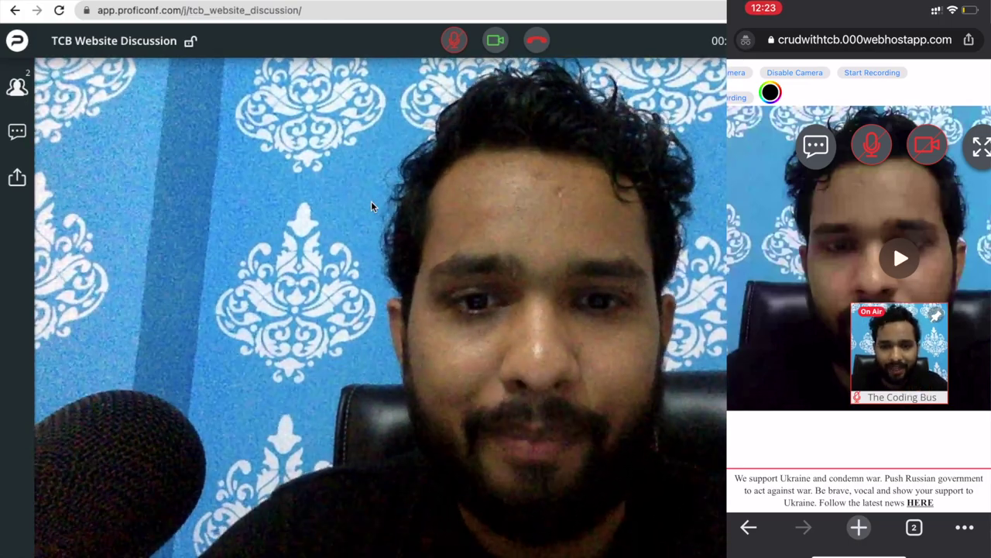
{"action": "left_click", "coordinate": [540, 44]}
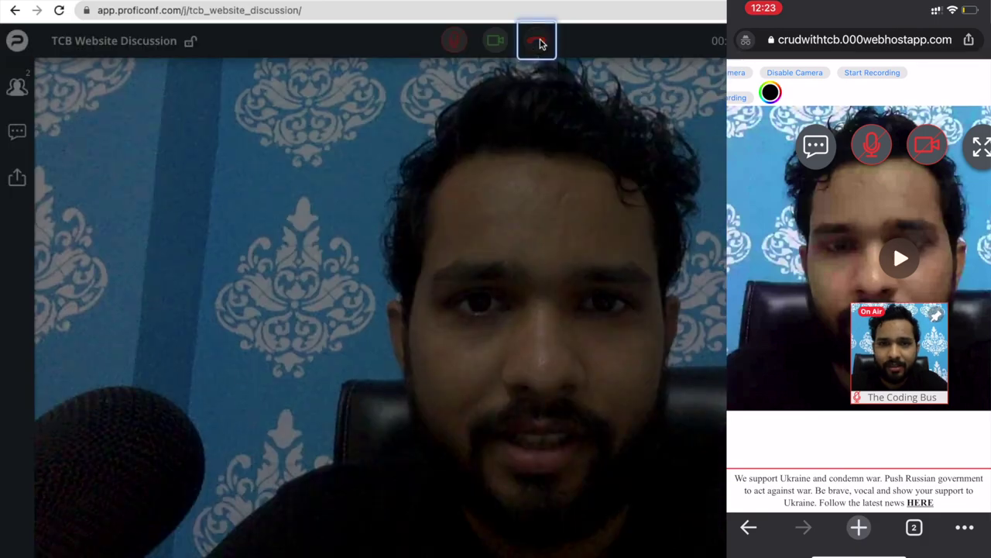
{"action": "left_click", "coordinate": [460, 343]}
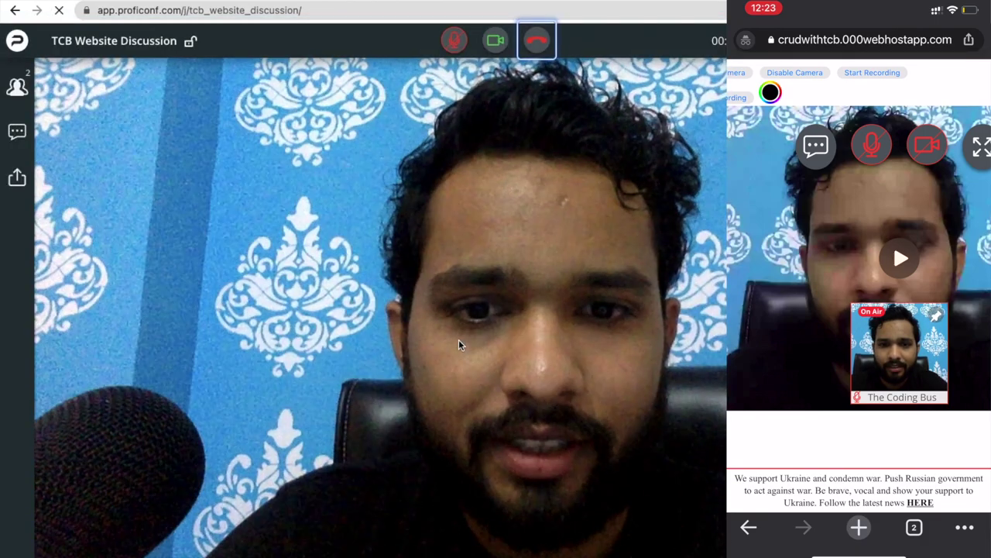